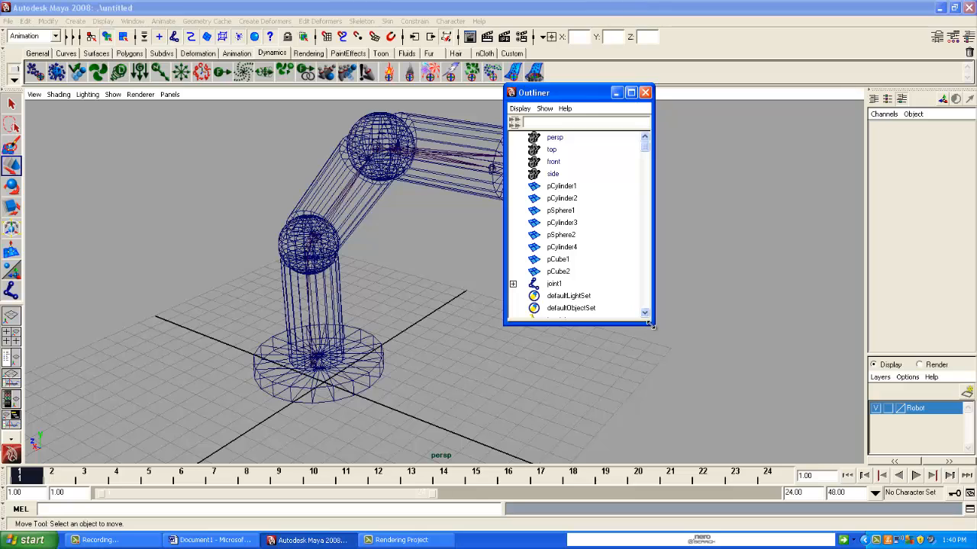
- Close the Outliner and open the Hypergraph Hierarchy window over the perspective view
drag(650, 323, 709, 407)
click(698, 93)
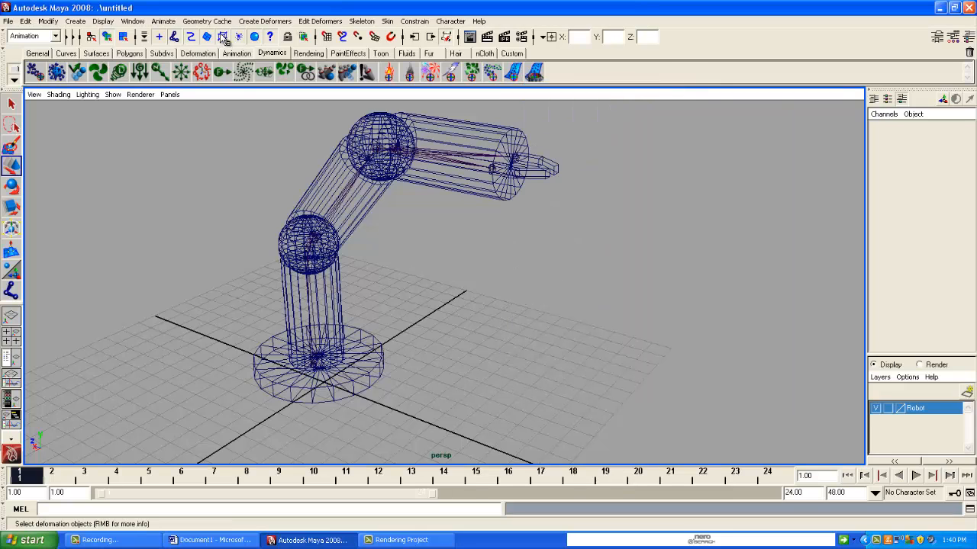
click(132, 22)
mouse_move(162, 50)
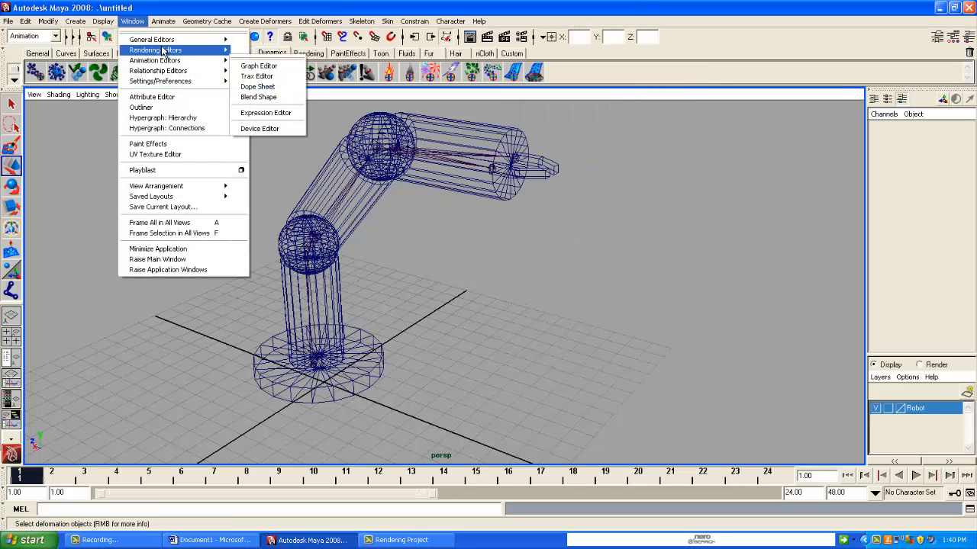
click(185, 120)
drag(619, 175, 408, 119)
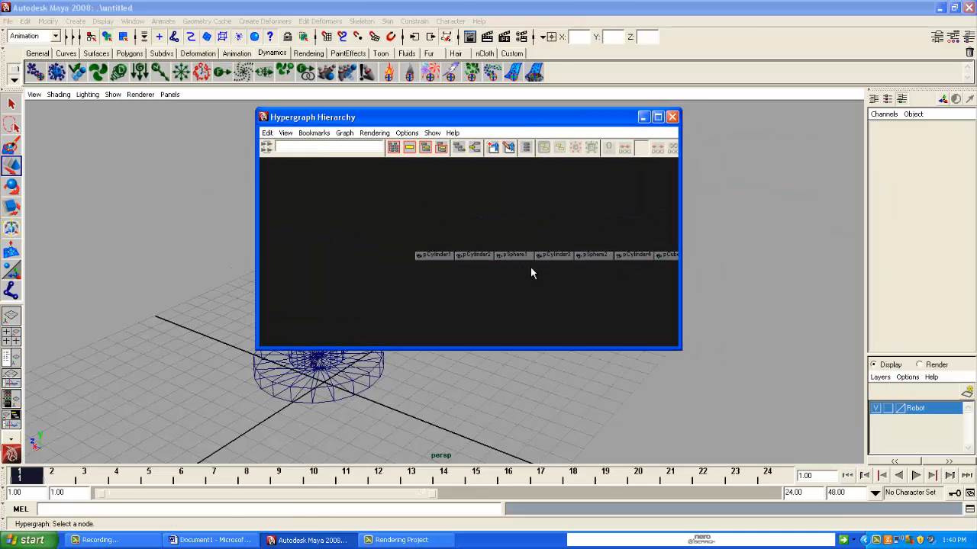
- Inspect the joint chain in the enlarged Hypergraph, then restore the window and place it clear of the robot arm
key(super)
key(super)
click(661, 120)
scroll(586, 258, up, 3)
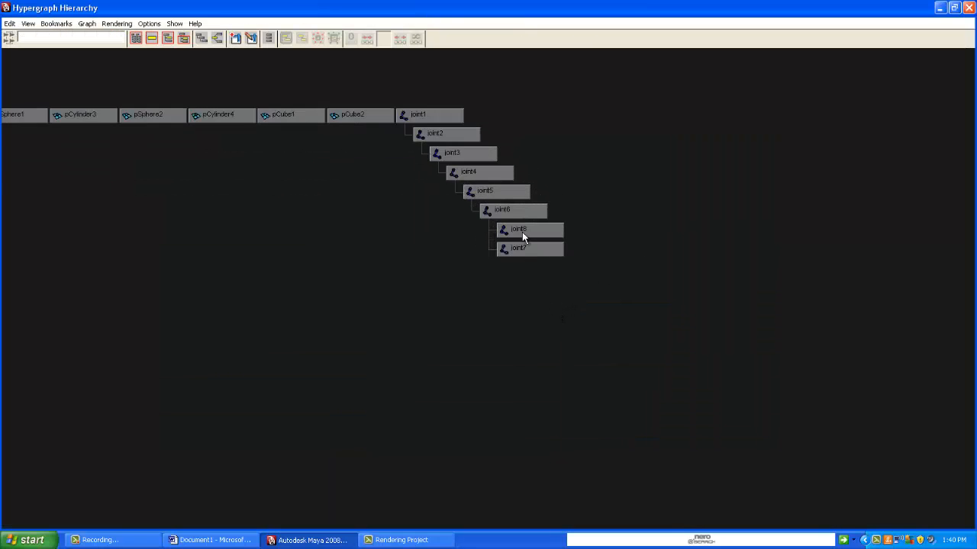
click(954, 8)
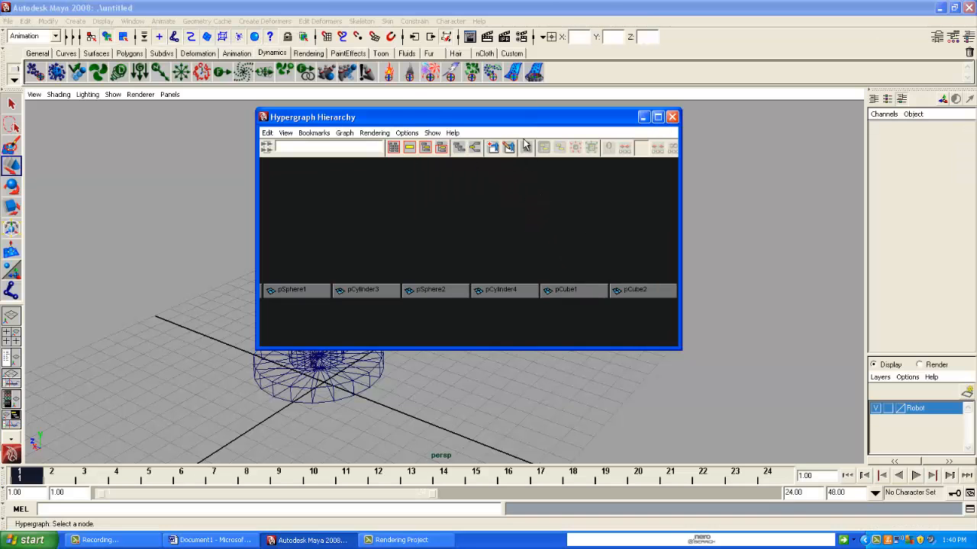
drag(526, 118, 744, 83)
- Rename the root joint inside the robot's base disc, joint1, as base_Joint in the Hypergraph
scroll(438, 386, up, 3)
alt+middle_drag(435, 385, 464, 351)
alt+drag(464, 351, 383, 366)
alt+drag(207, 345, 222, 348)
click(201, 341)
alt+middle_drag(747, 266, 534, 201)
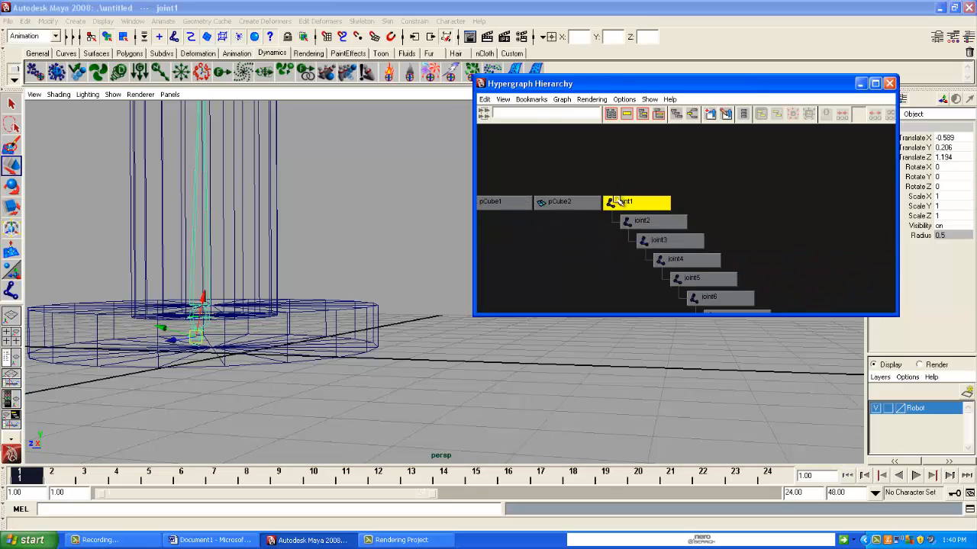
right_click(619, 205)
click(639, 289)
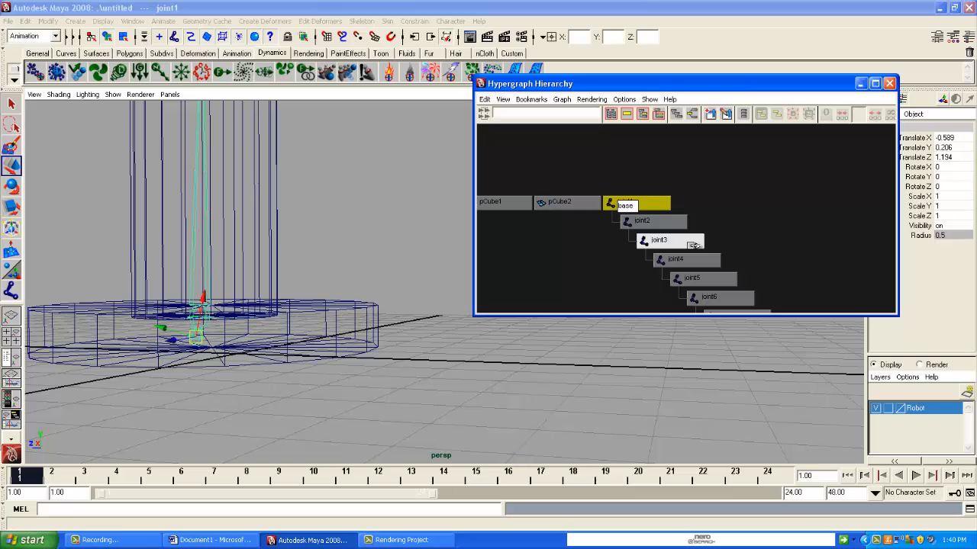
text(base_Joint)
key(Return)
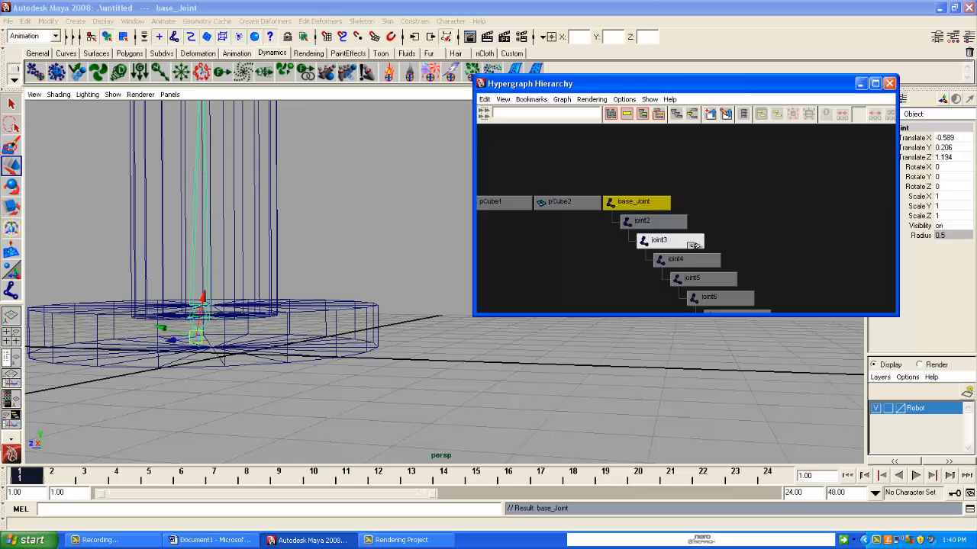
- Rename the flat base cylinder, pCylinder1, as Base in the Hypergraph
click(371, 338)
scroll(582, 204, down, 4)
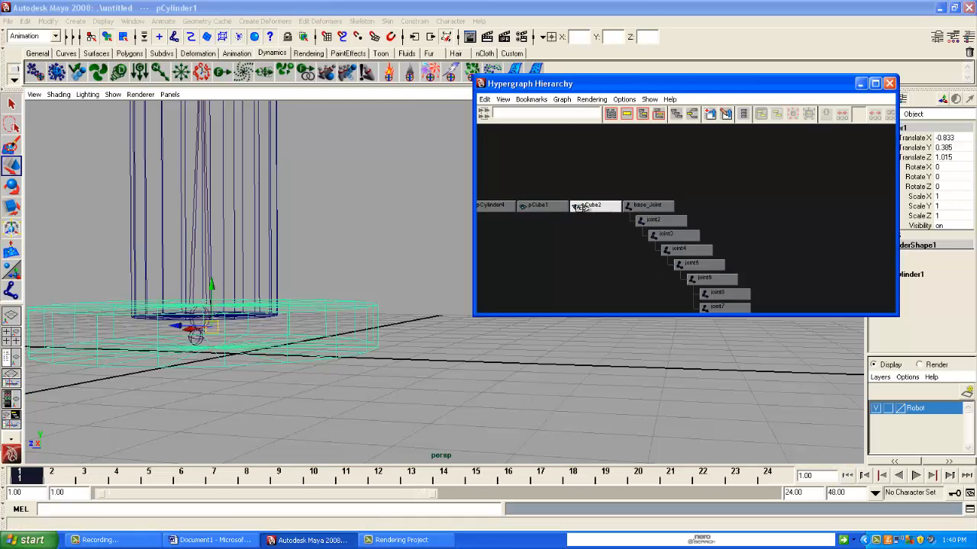
alt+middle_drag(503, 217, 621, 226)
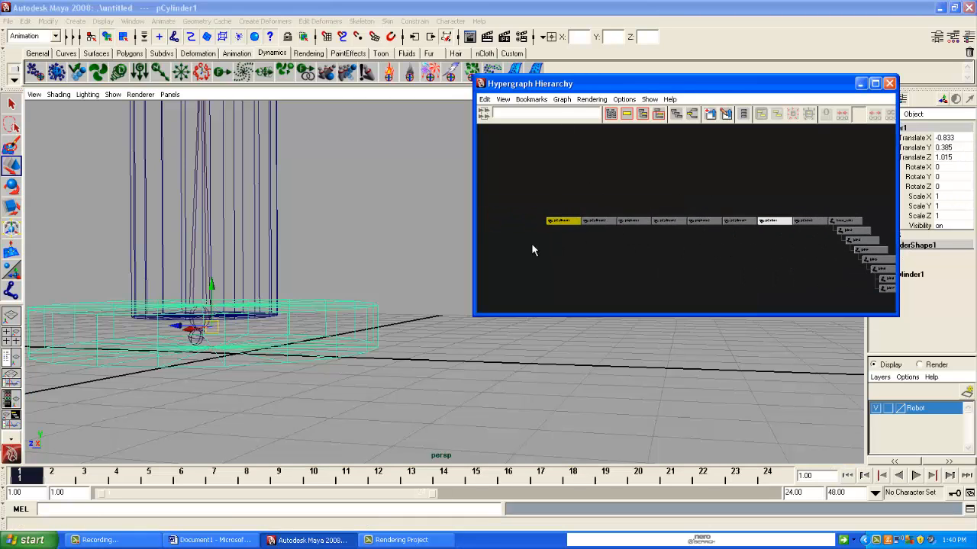
scroll(571, 255, up, 4)
alt+middle_drag(532, 250, 577, 238)
scroll(617, 250, up, 1)
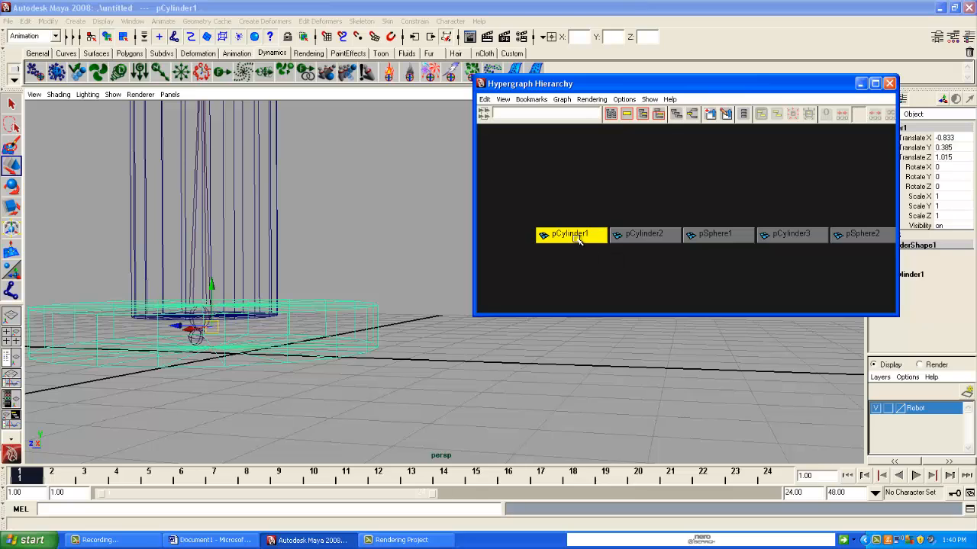
right_click(576, 239)
click(617, 324)
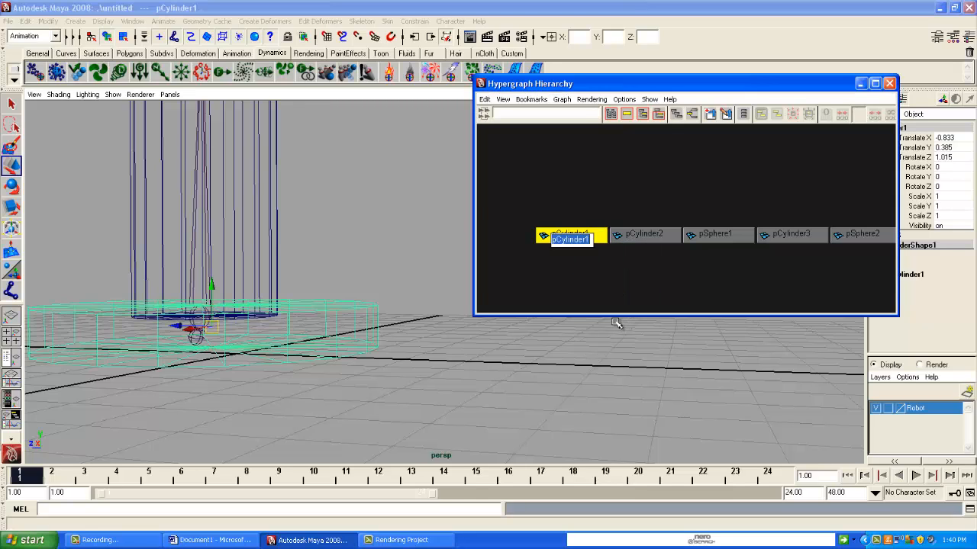
text(Base)
key(Return)
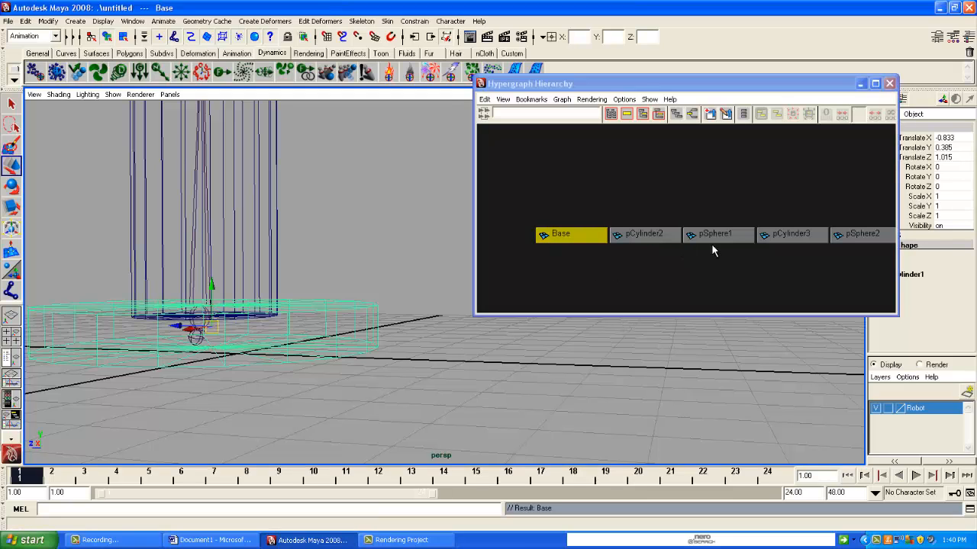
- Rename joint2, the joint directly below base_Joint in the hierarchy, as foot_Joint
alt+middle_drag(712, 244, 534, 216)
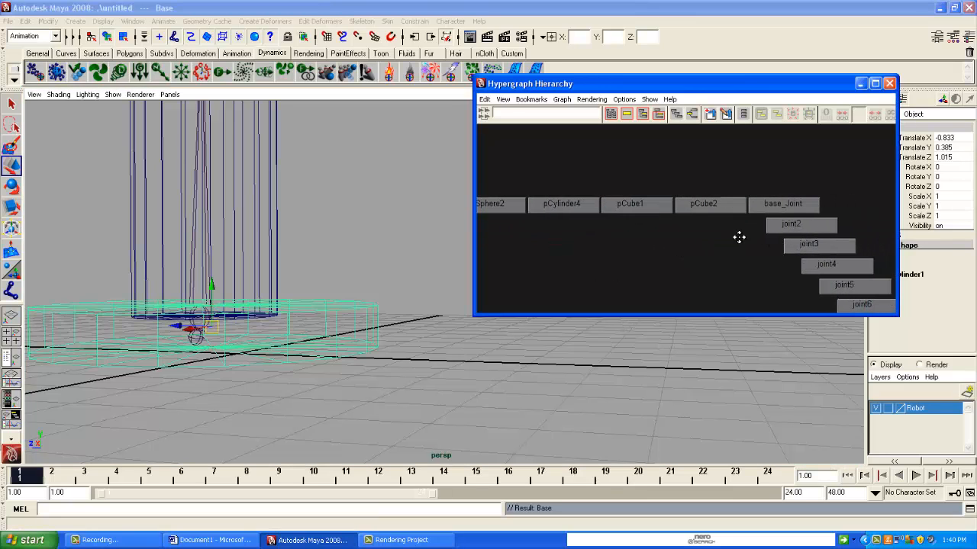
click(789, 231)
scroll(325, 258, down, 5)
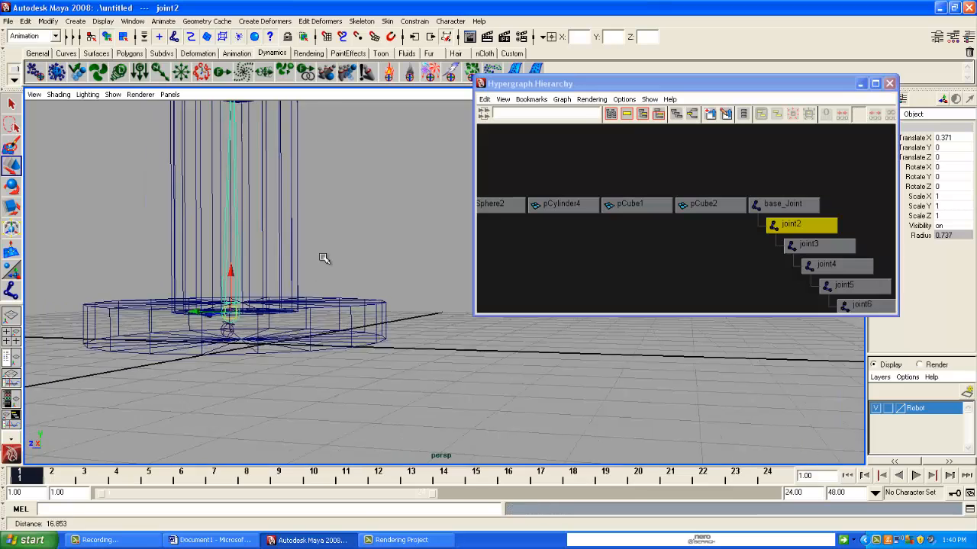
alt+drag(334, 241, 345, 303)
scroll(353, 304, up, 3)
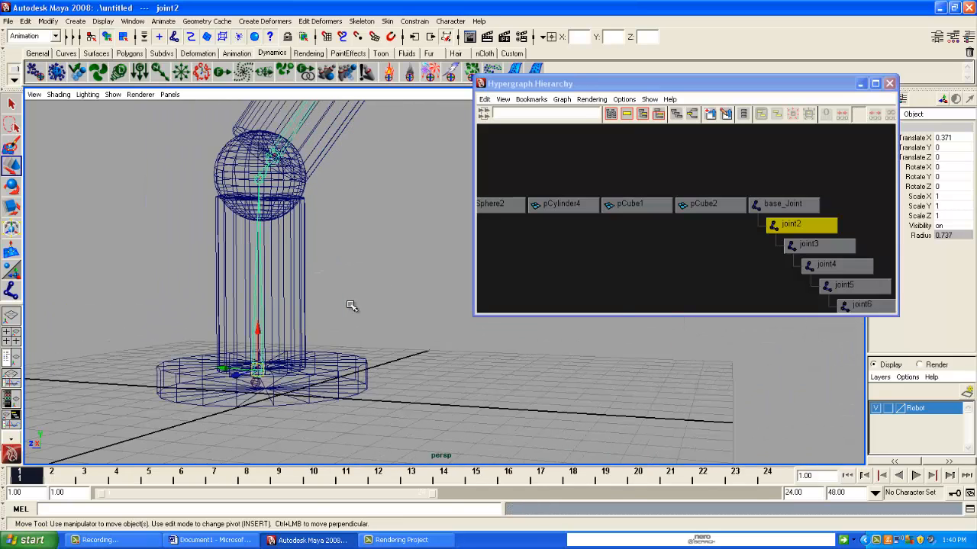
right_click(798, 227)
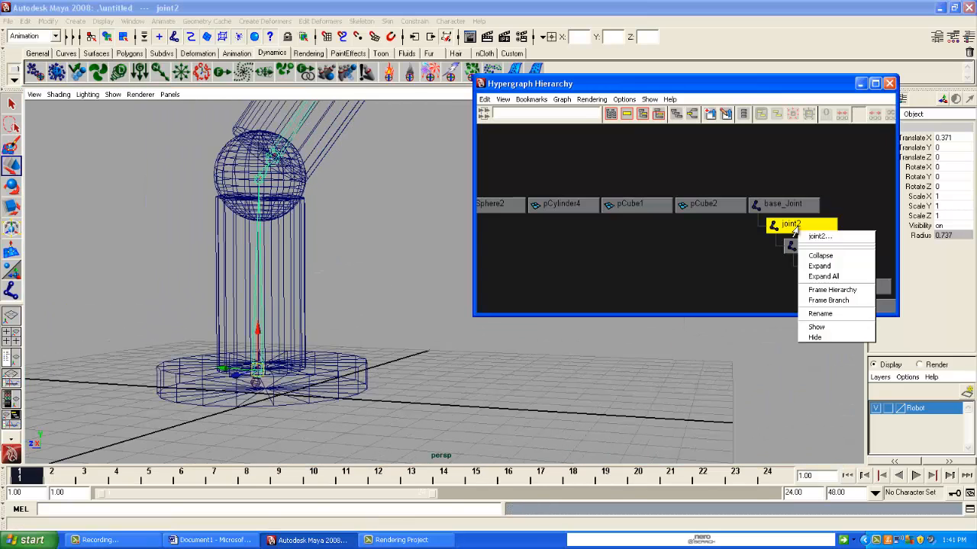
click(815, 308)
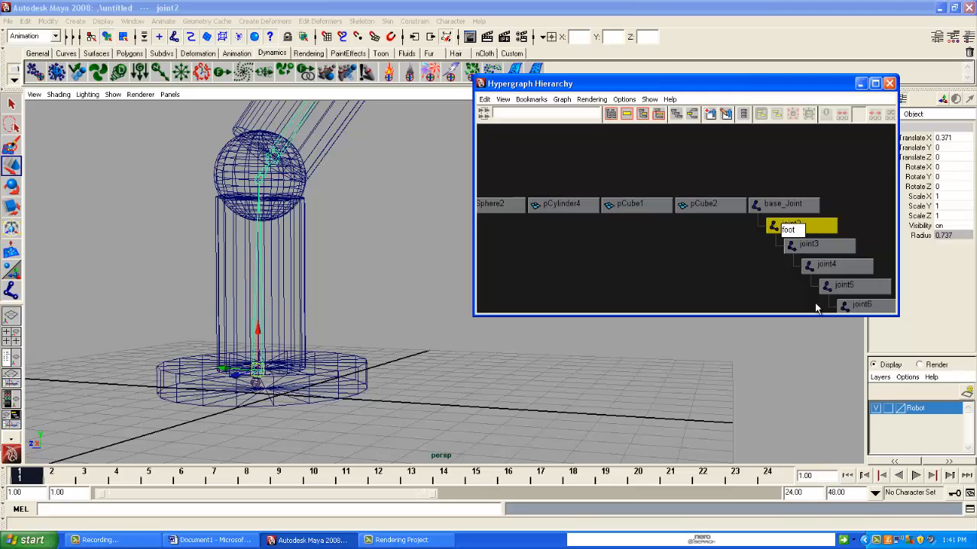
text(foot_Joint)
key(Return)
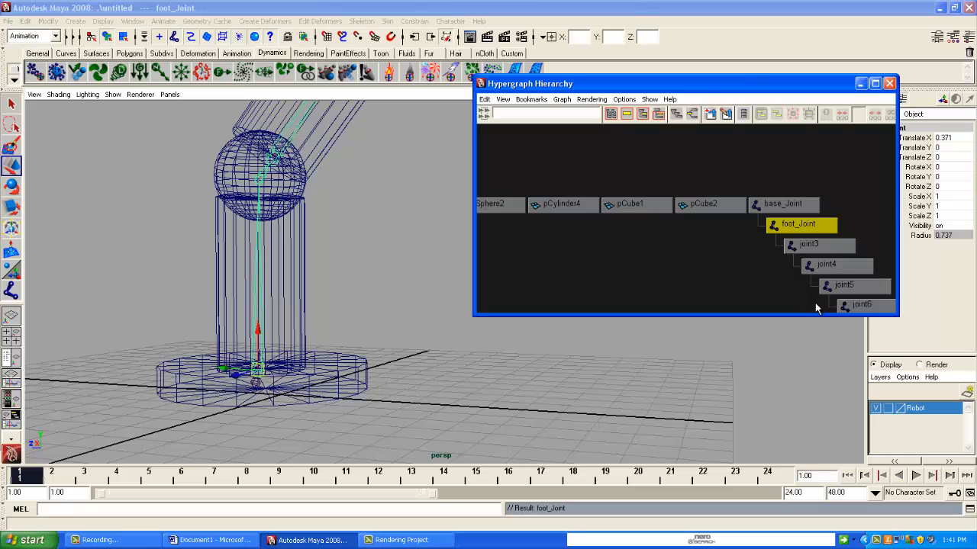
- Rename the upright cylinder standing on the base, pCylinder2, as foot
click(298, 303)
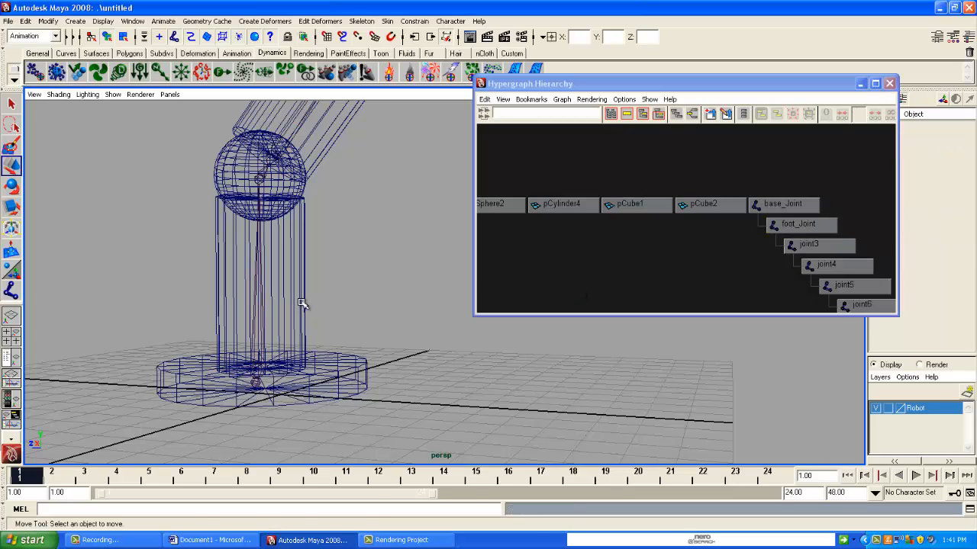
click(301, 302)
mouse_move(600, 255)
alt+middle_down()
mouse_move(606, 261)
mouse_move(582, 257)
alt+middle_up()
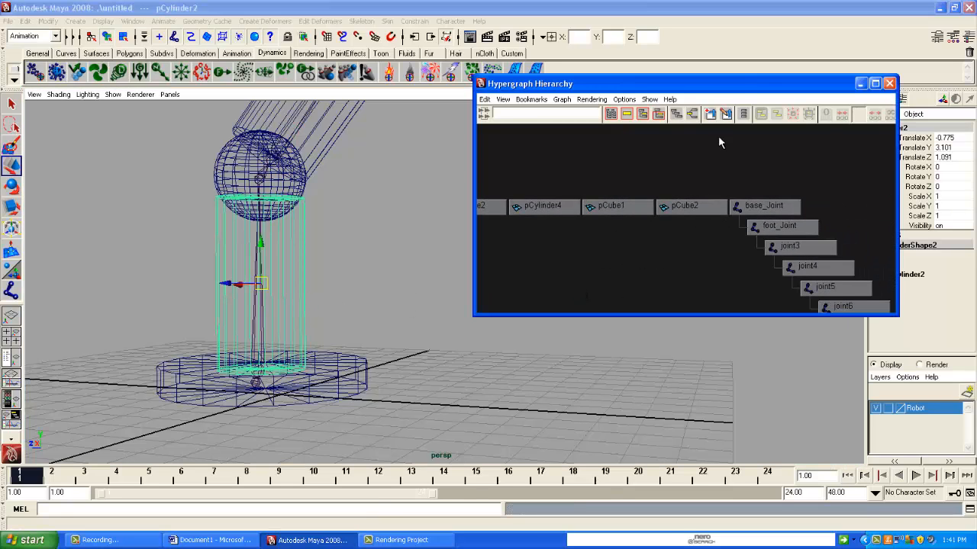
drag(721, 80, 654, 85)
click(904, 125)
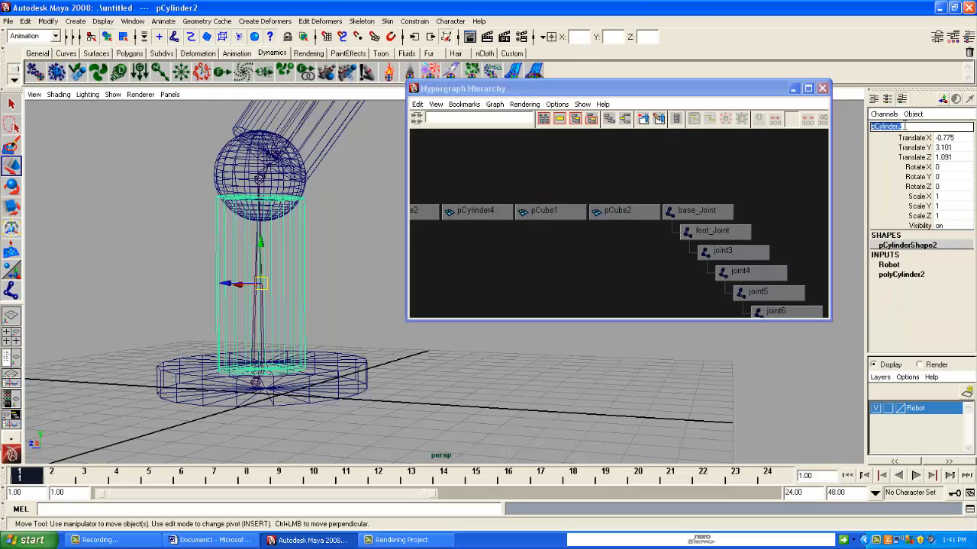
text(foot)
key(Return)
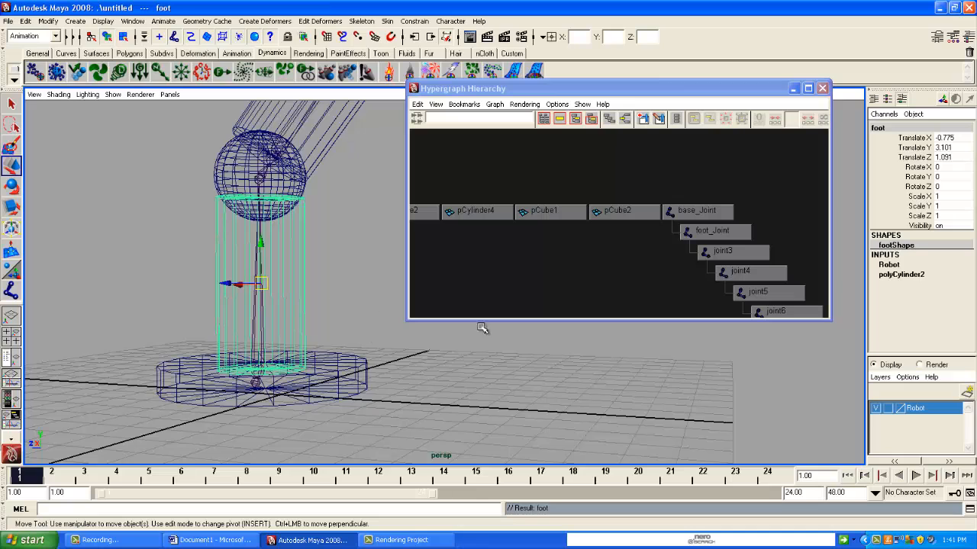
- Rename joint3, the joint at the centre of the lower sphere, as kneeJoint
click(721, 252)
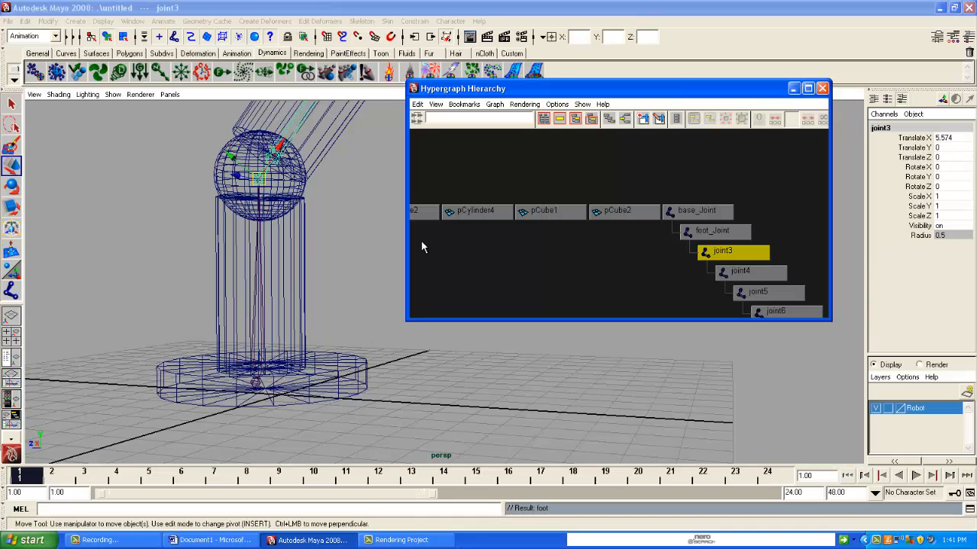
alt+middle_drag(298, 233, 252, 423)
alt+drag(252, 423, 279, 340)
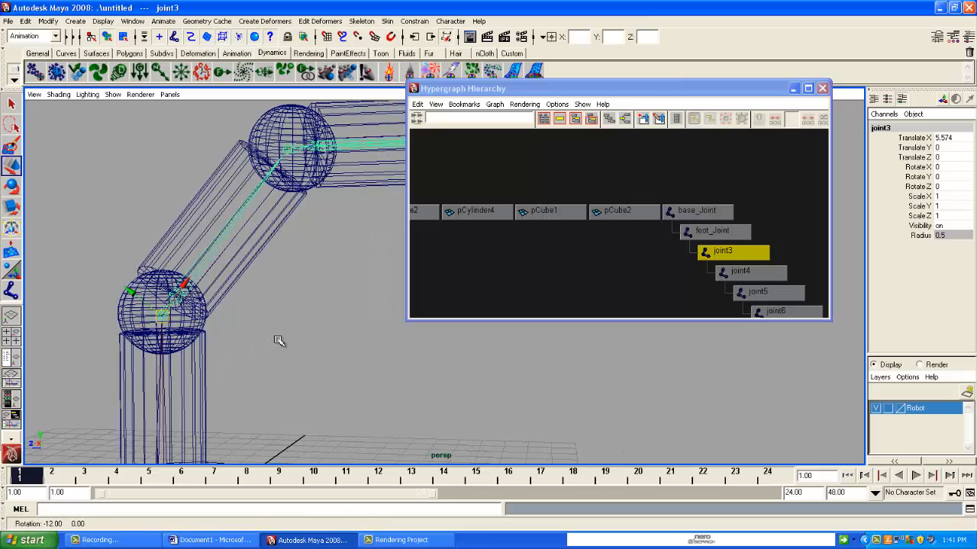
alt+middle_drag(278, 340, 306, 298)
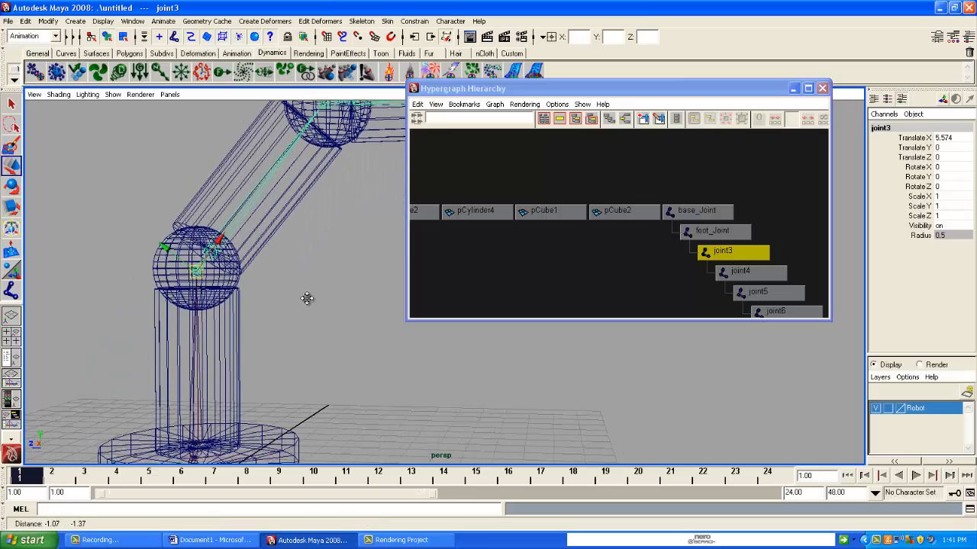
right_click(720, 257)
click(744, 339)
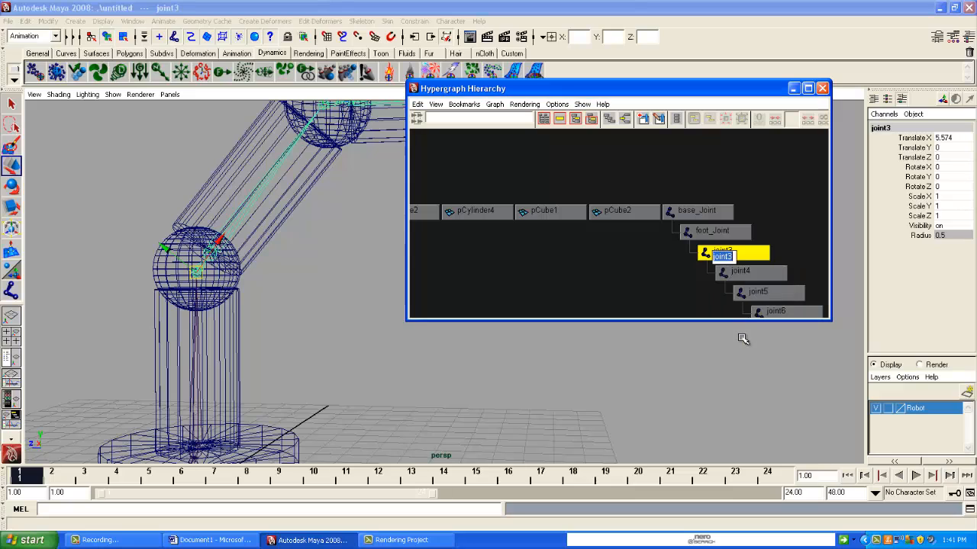
text(kneeJoint)
key(Return)
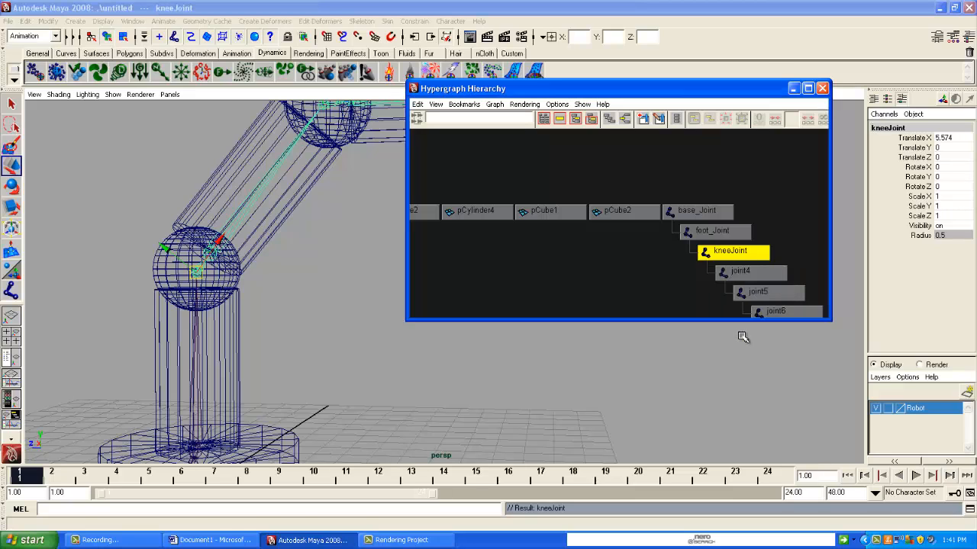
- Rename the lower sphere on top of the upright cylinder, pSphere1, as Knee
click(164, 267)
click(914, 138)
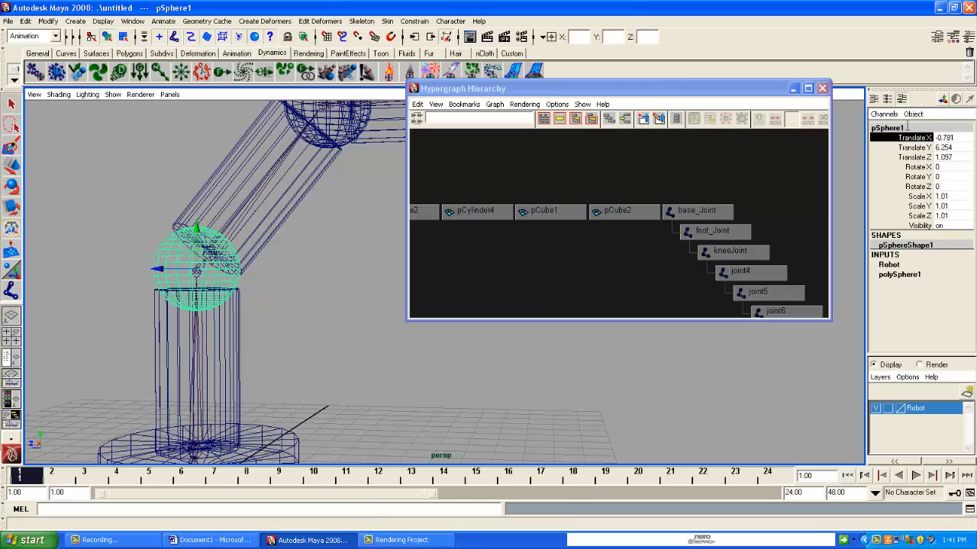
double_click(908, 127)
text(Knee)
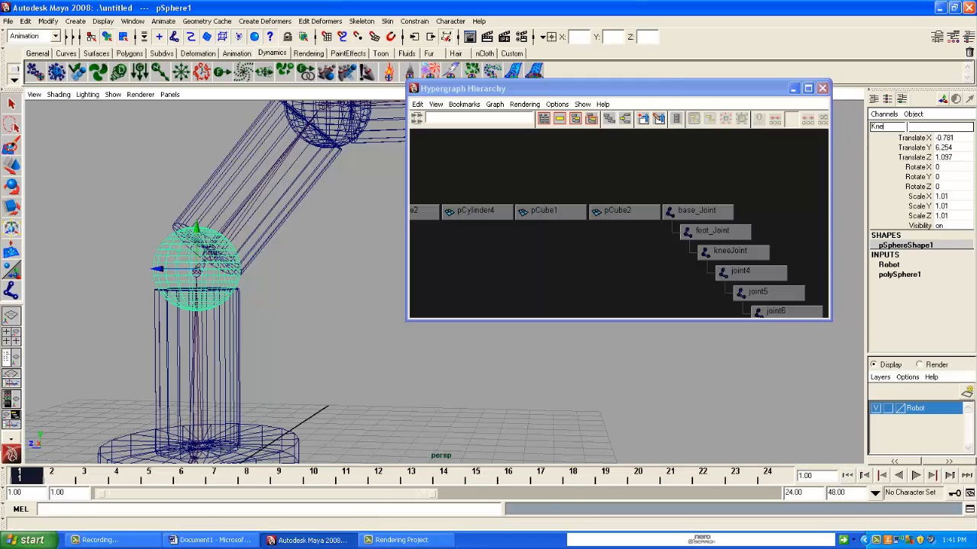
key(Return)
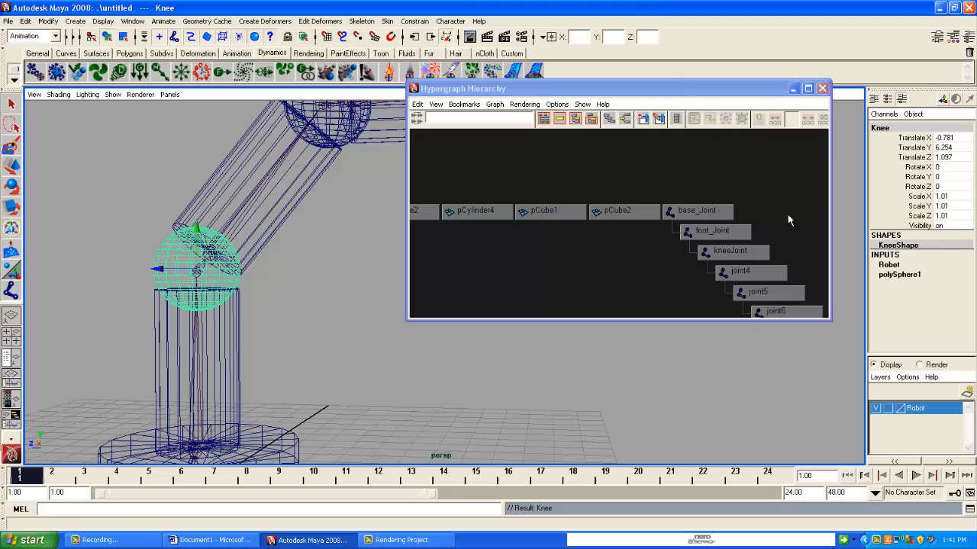
- Rename joint4, the joint at the start of the slanted cylinder, as leg_joint
click(765, 271)
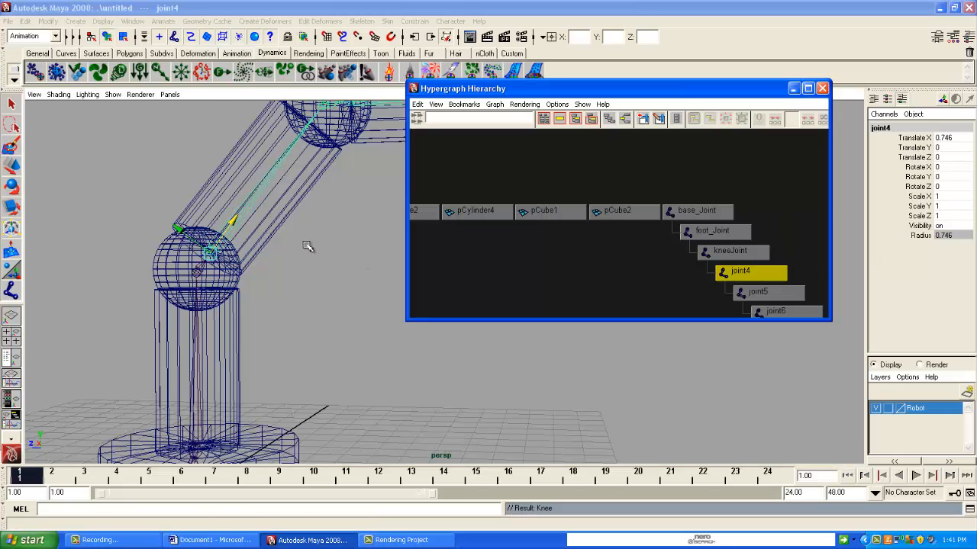
right_click(750, 276)
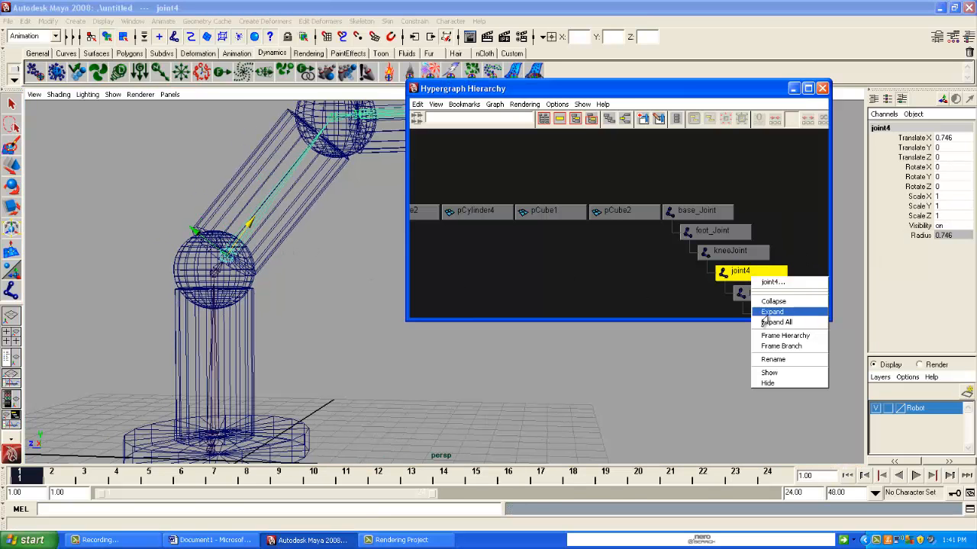
click(772, 358)
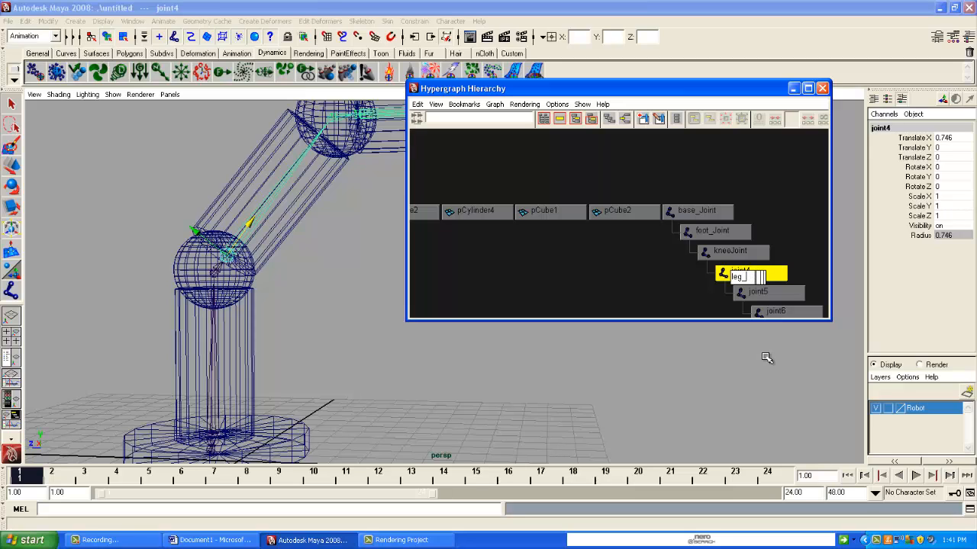
text(oint)
key(Return)
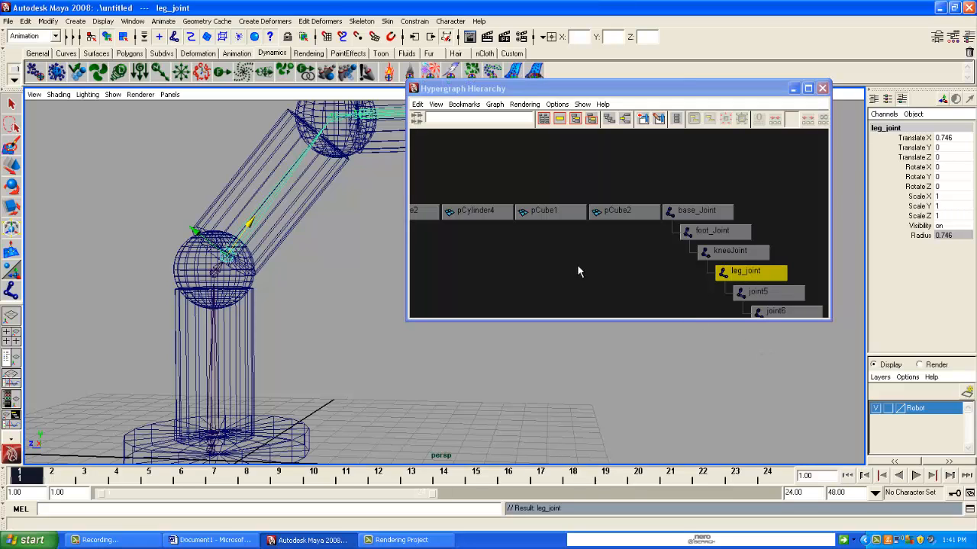
- Rename the slanted cylinder between the two spheres, pCylinder3, as leg
click(293, 234)
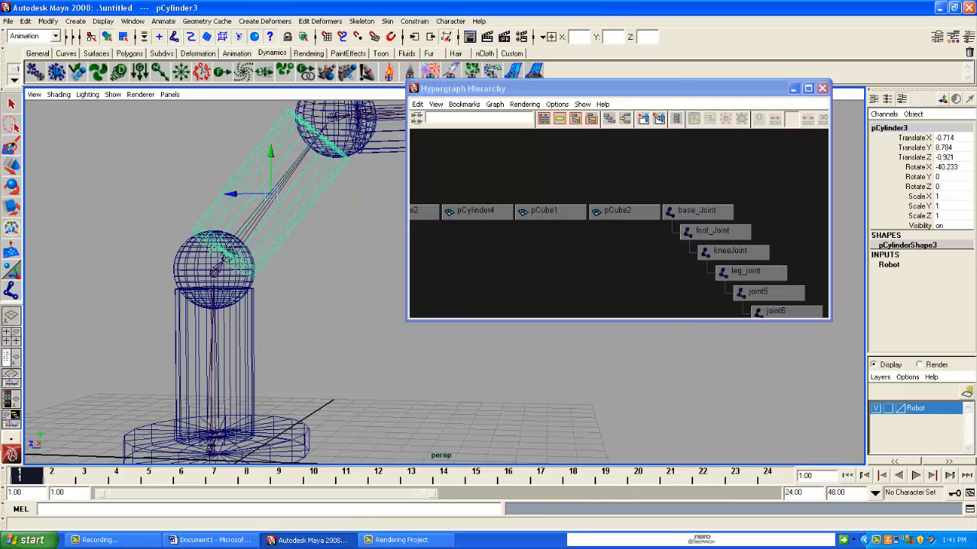
click(916, 127)
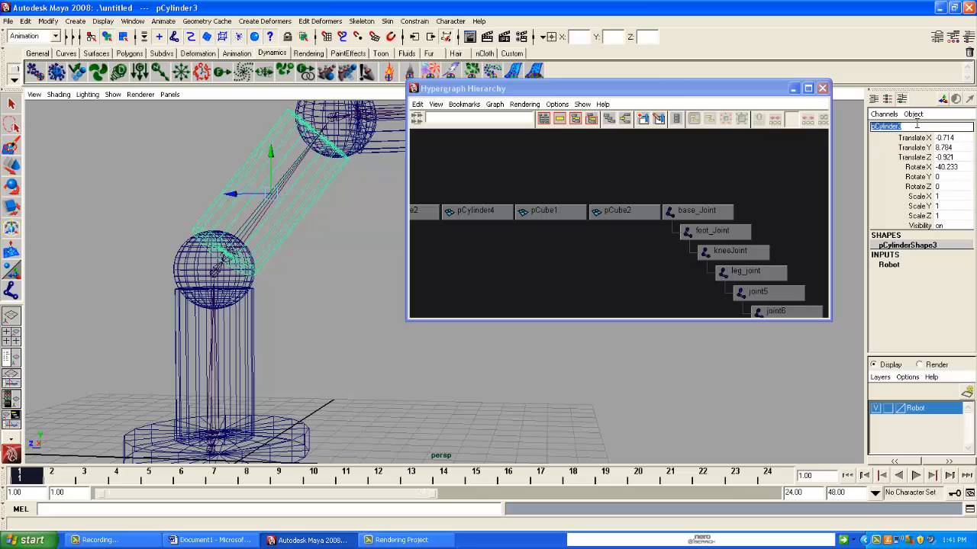
text(leg)
key(Return)
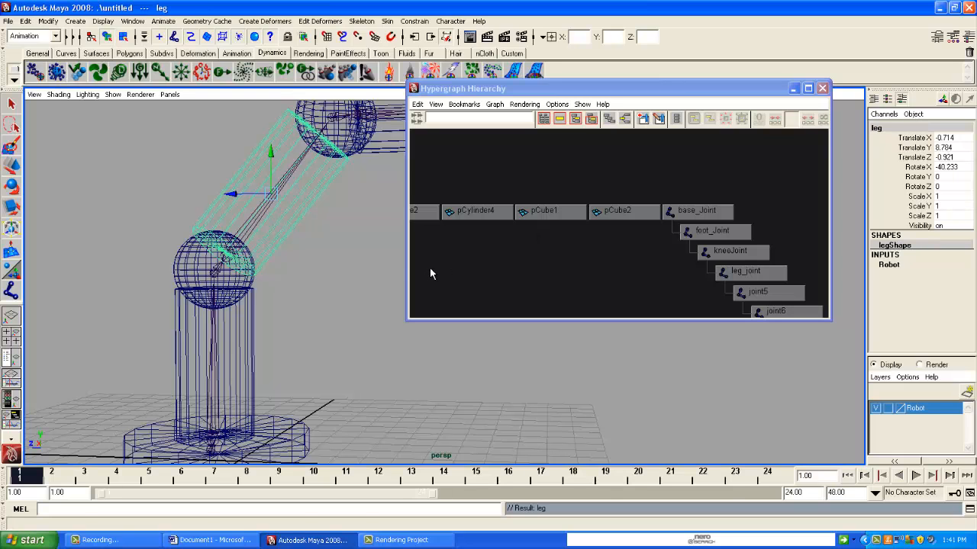
- Rename joint5, the joint at the centre of the upper sphere, as hip_joint
alt+middle_drag(399, 198, 347, 314)
scroll(352, 314, up, 2)
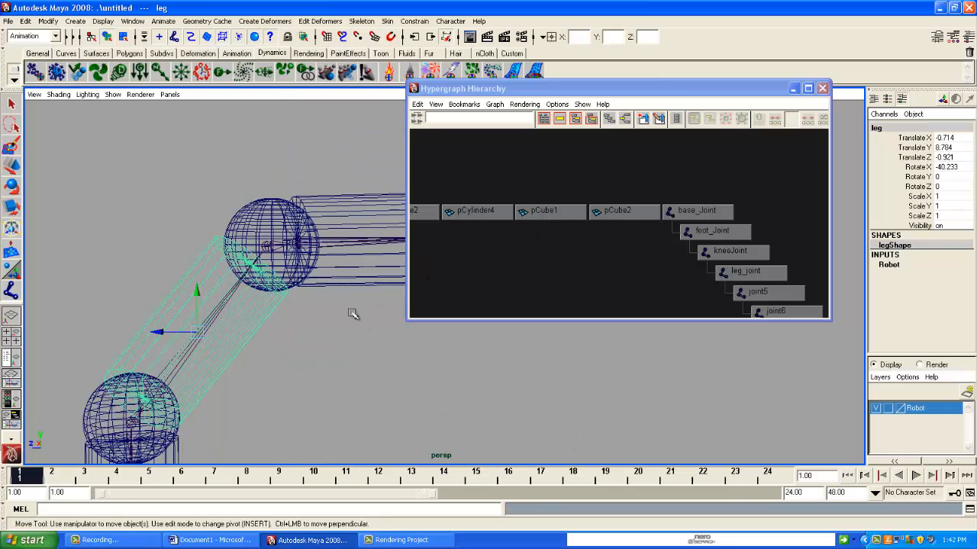
alt+drag(352, 313, 331, 328)
click(278, 253)
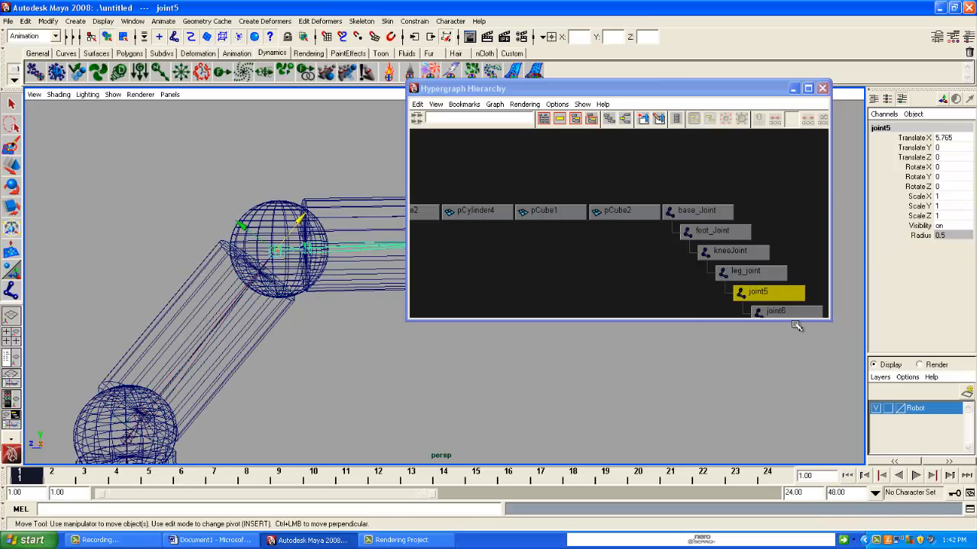
alt+middle_drag(756, 272, 722, 222)
right_click(727, 244)
click(745, 327)
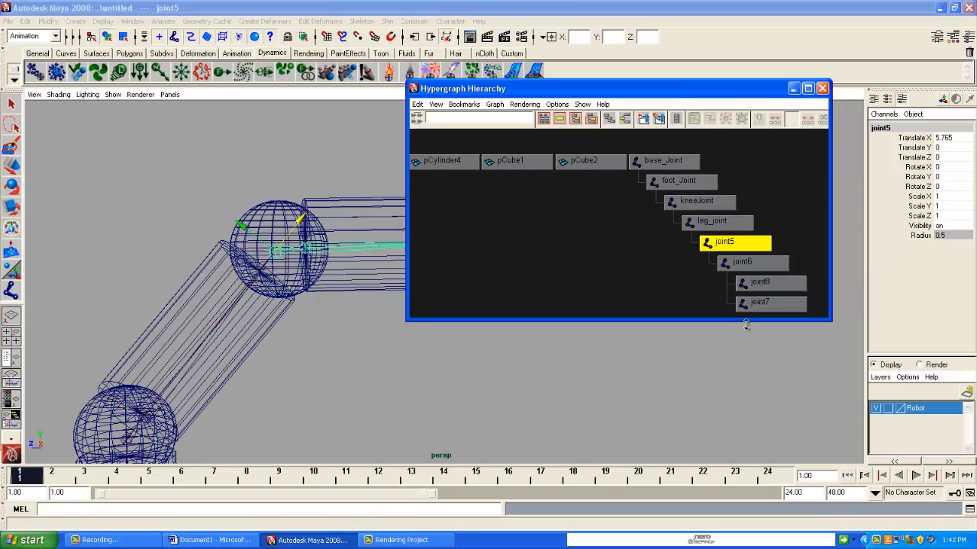
text(hip)
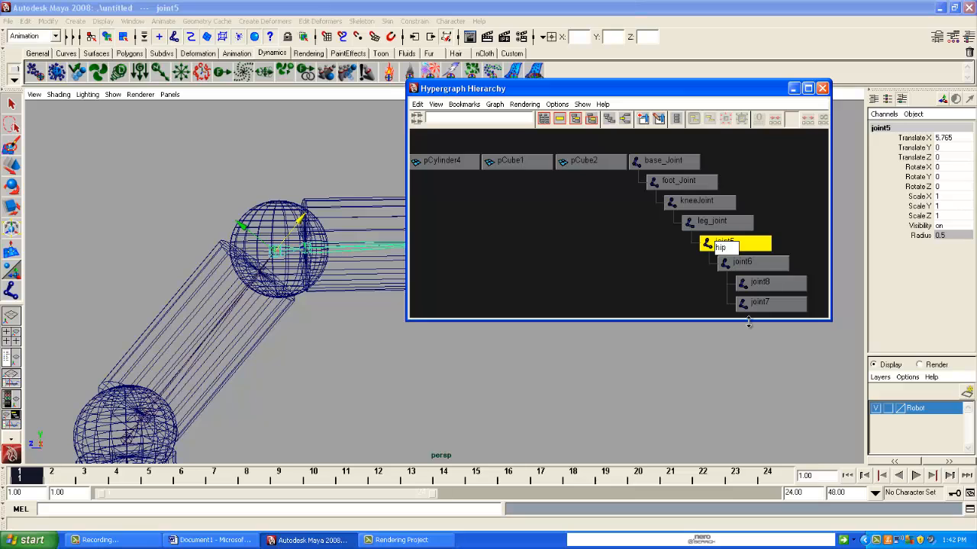
text(_joint)
key(Return)
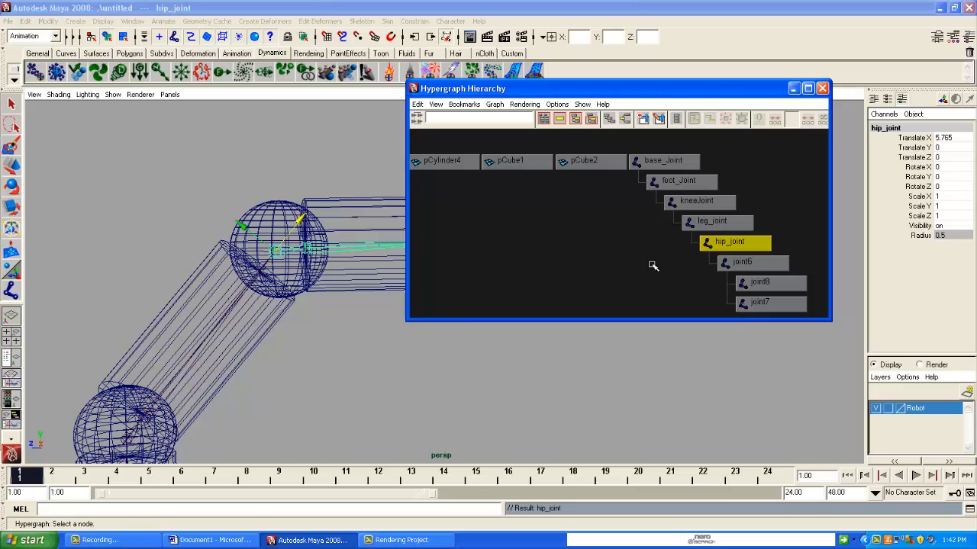
- Rename the upper sphere, pSphere2, as hip and clear the selection
click(278, 202)
click(924, 126)
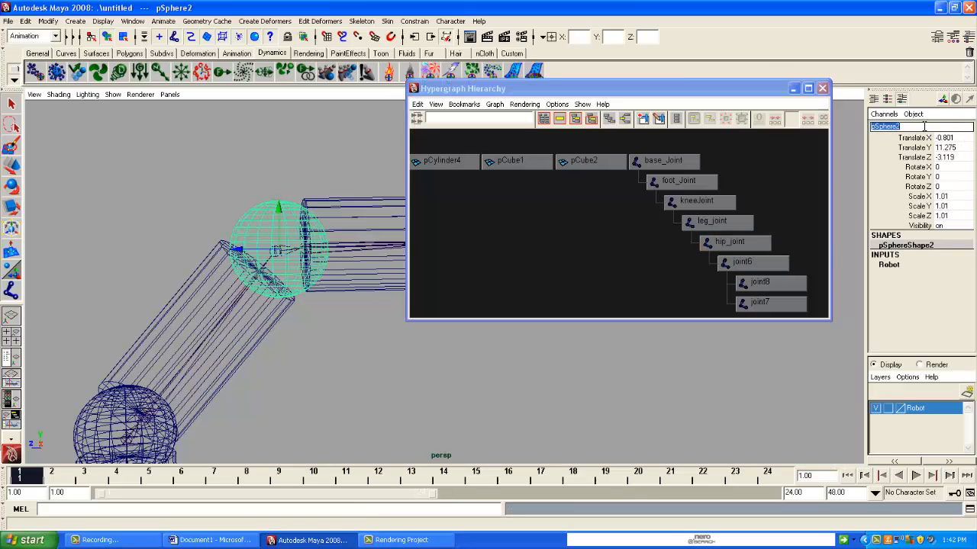
text(hip)
key(Return)
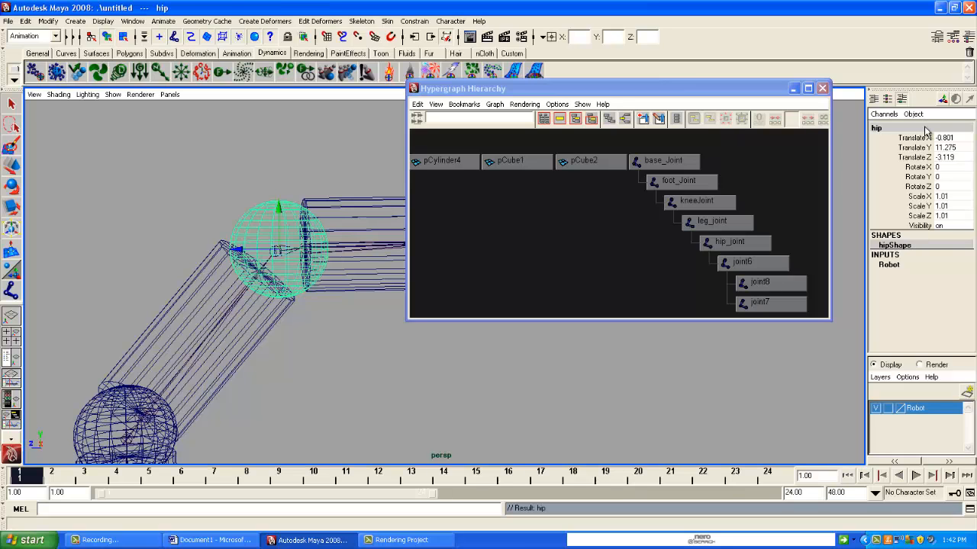
click(384, 338)
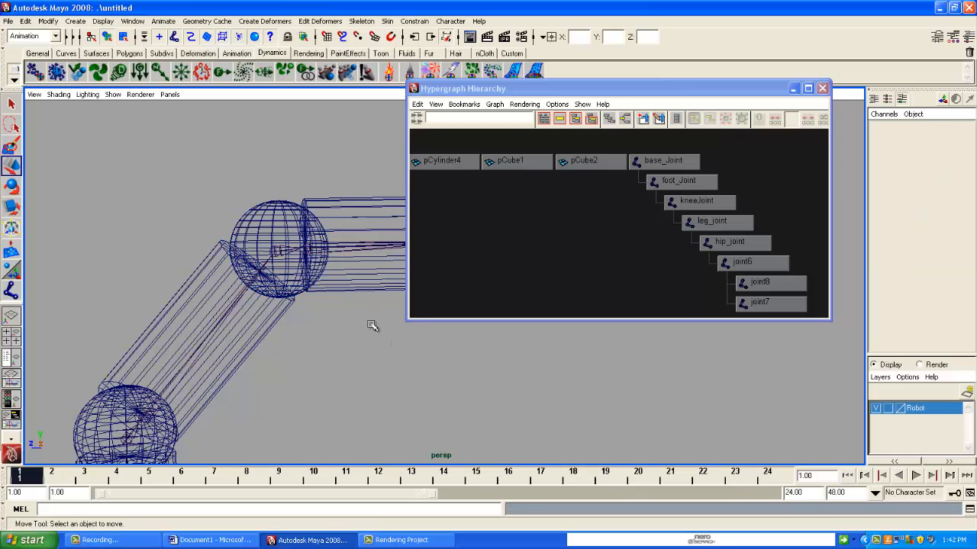
- Rename joint6, the joint at the start of the horizontal cylinder, as arm_joint
alt+middle_drag(374, 312, 329, 342)
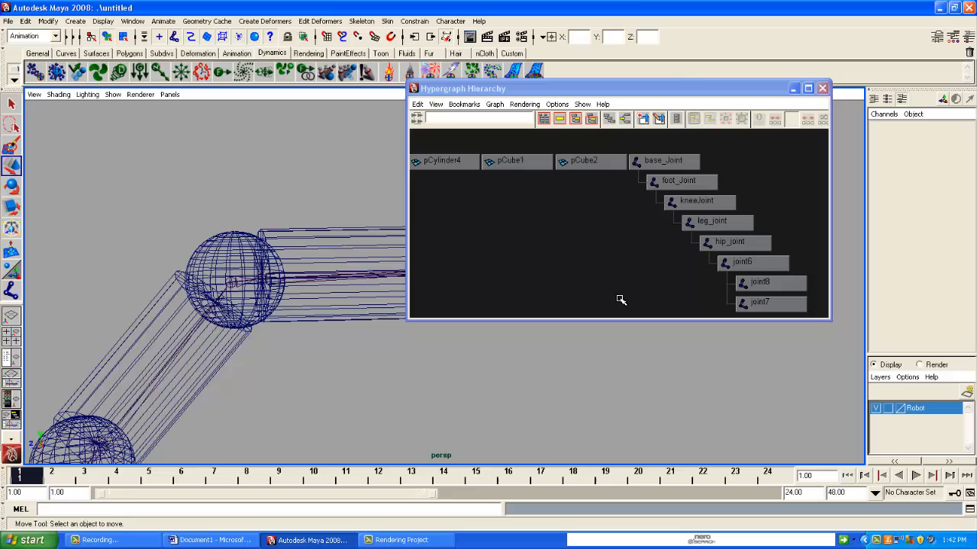
click(740, 265)
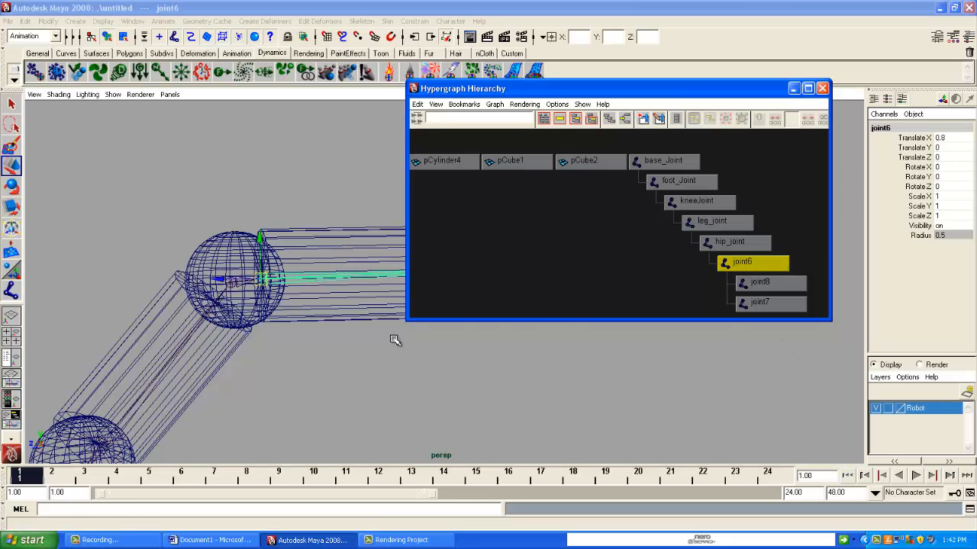
middle_drag(393, 339, 271, 337)
key(ctrl+z)
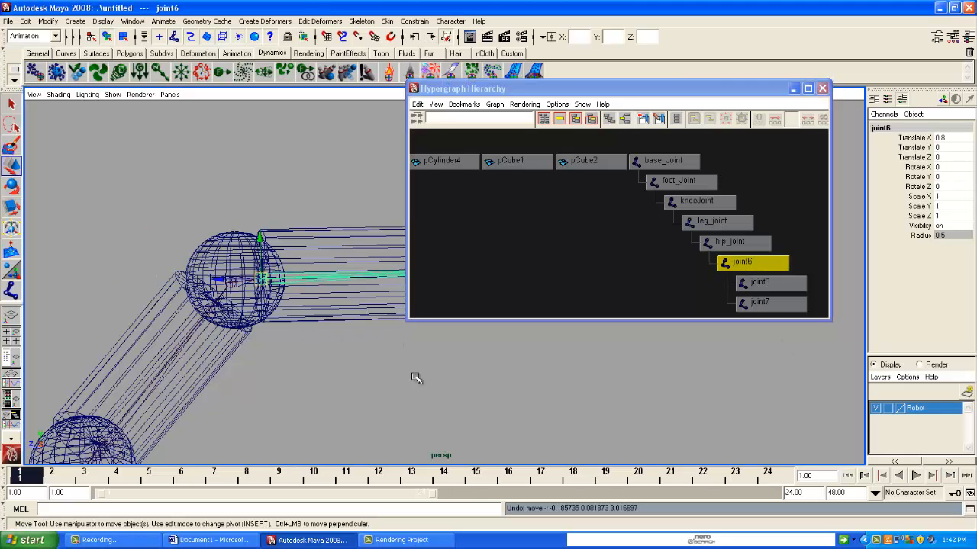
scroll(428, 372, down, 2)
right_click(774, 263)
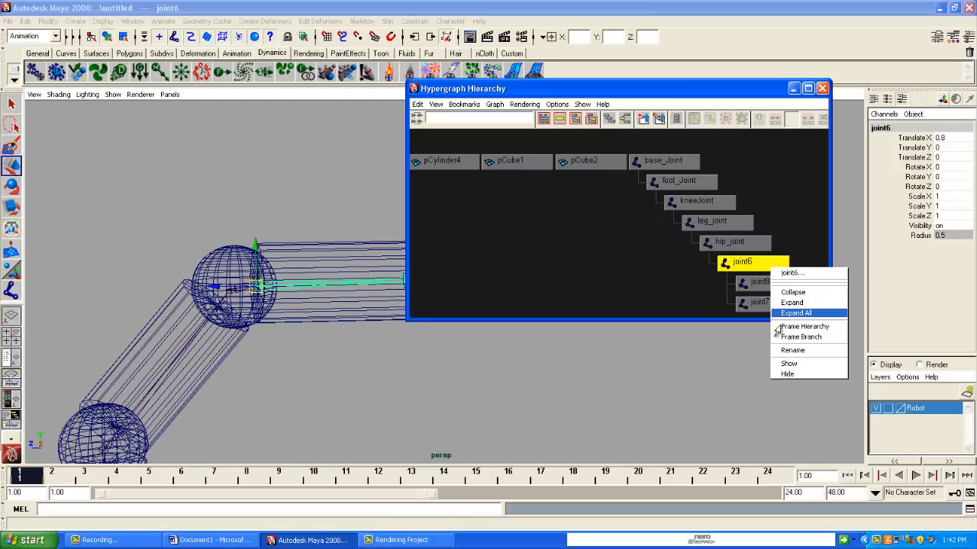
click(787, 349)
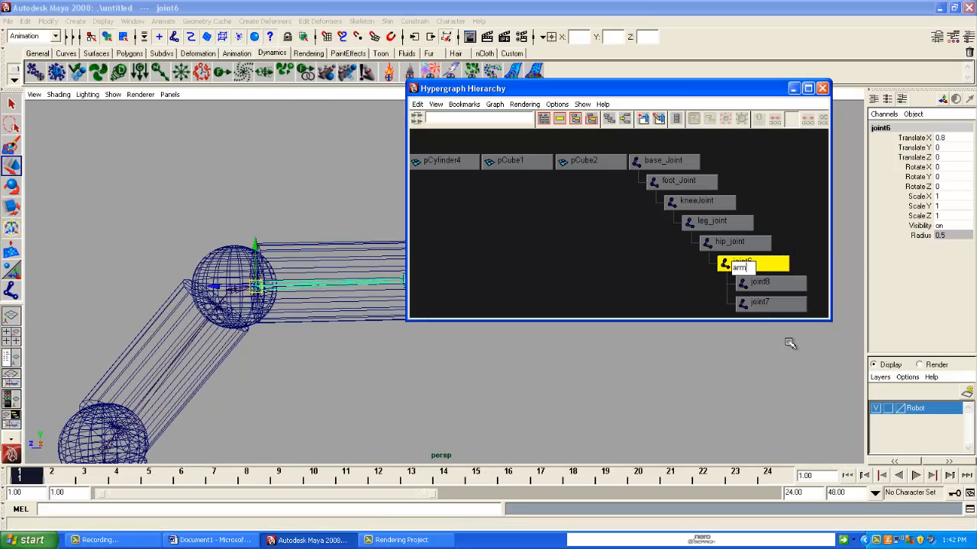
text(arm_joint)
key(Return)
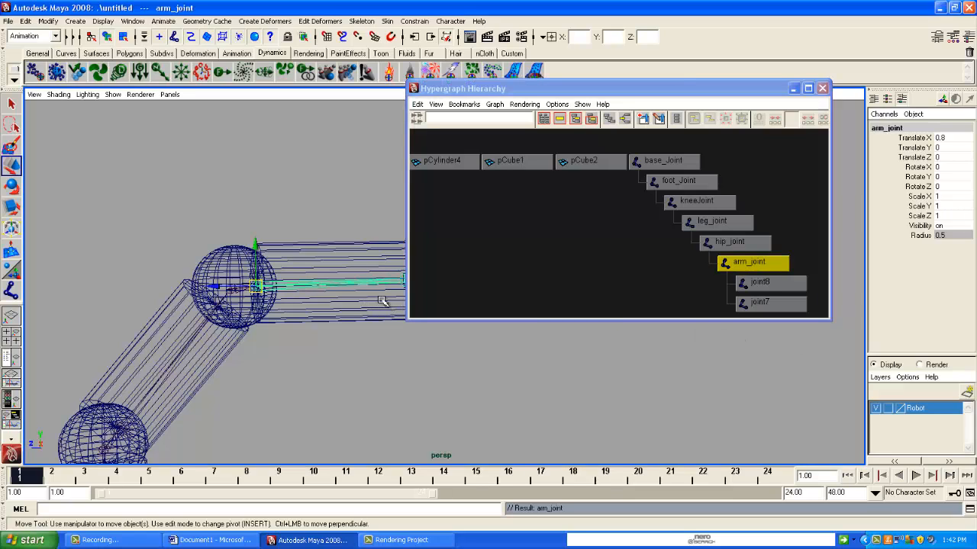
- Rename the horizontal cylinder extending from the upper sphere, pCylinder4, as arm
click(382, 300)
click(900, 128)
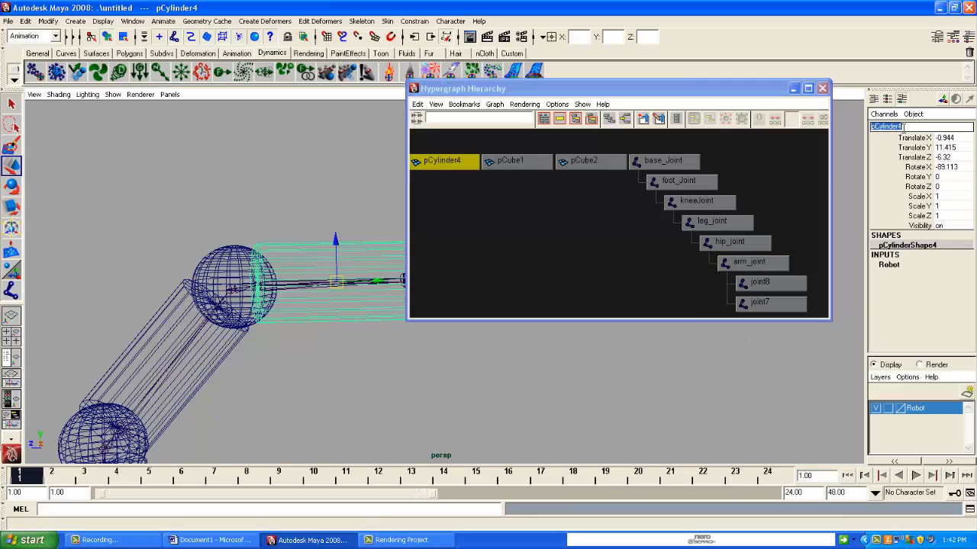
text(arm)
key(Return)
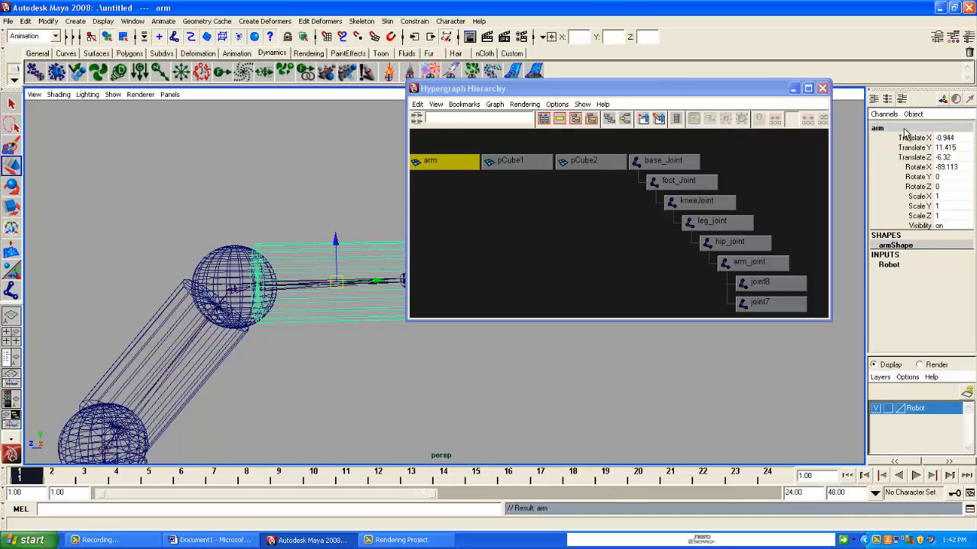
- Rename joint8, the joint at the base of the nearer gripper finger, as finger1_Joint
mouse_move(366, 330)
alt+mouse_down()
mouse_move(282, 333)
mouse_move(288, 321)
mouse_move(290, 343)
mouse_move(338, 307)
mouse_move(301, 332)
mouse_move(351, 321)
alt+mouse_up()
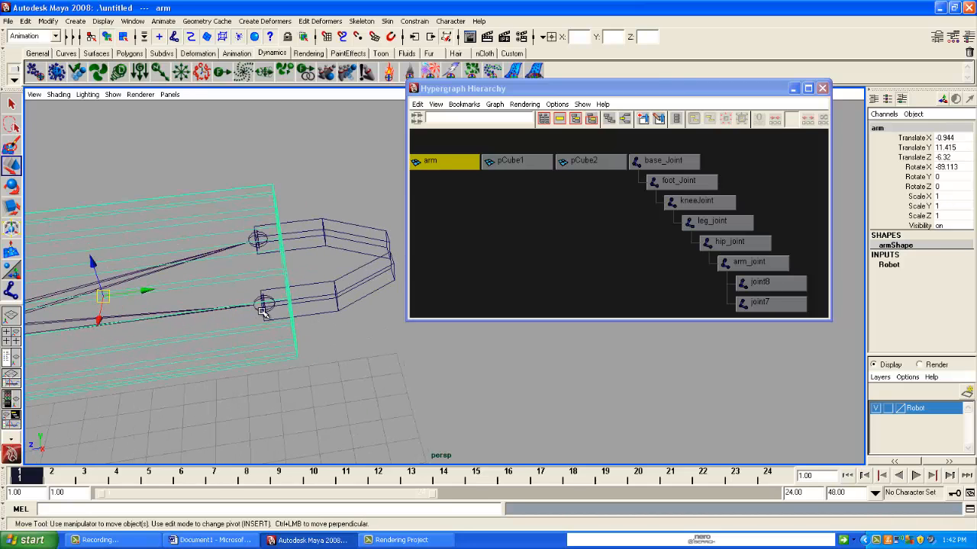
click(759, 282)
right_click(741, 263)
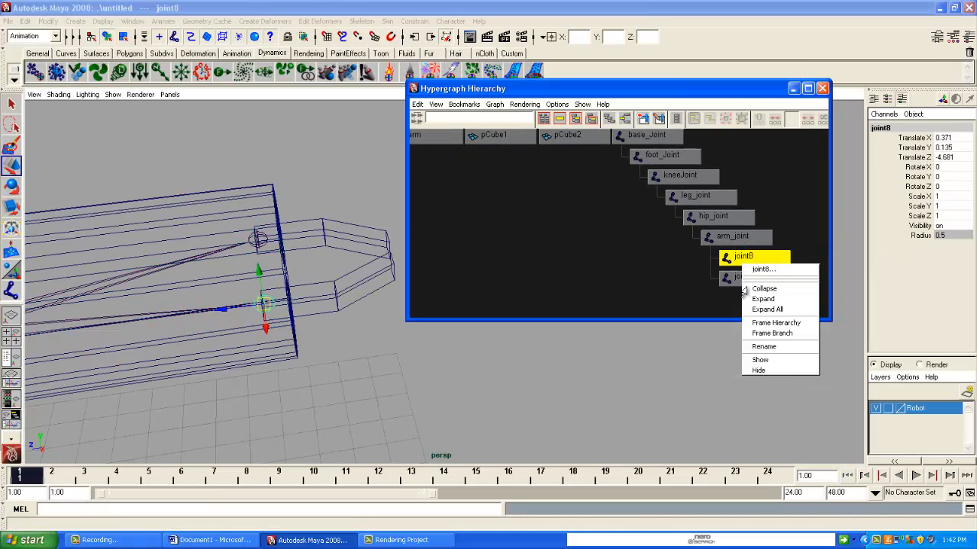
click(763, 347)
text(finger1)
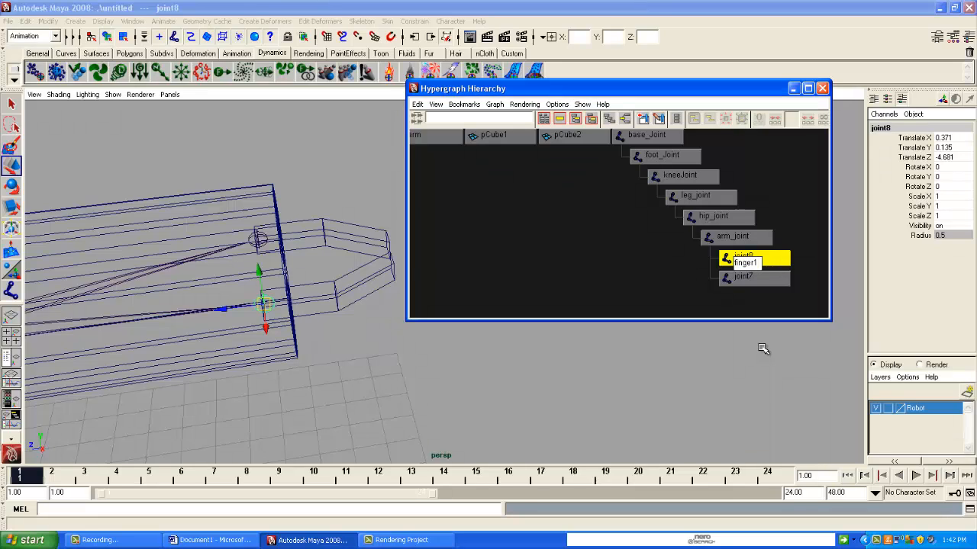
key(BackSpace)
key(BackSpace)
text(oint)
key(Return)
- Rename the nearer gripper finger piece, pCube1, as finger1
click(335, 299)
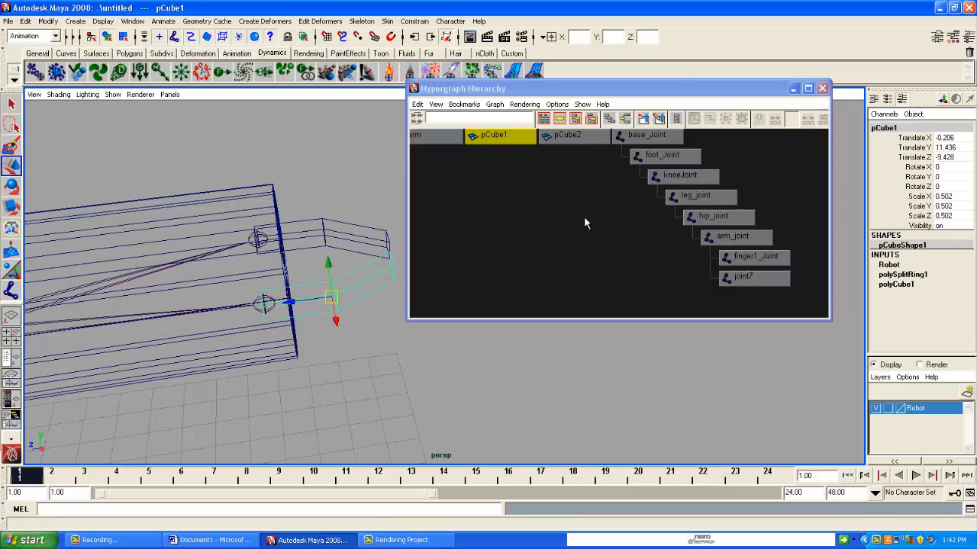
double_click(885, 128)
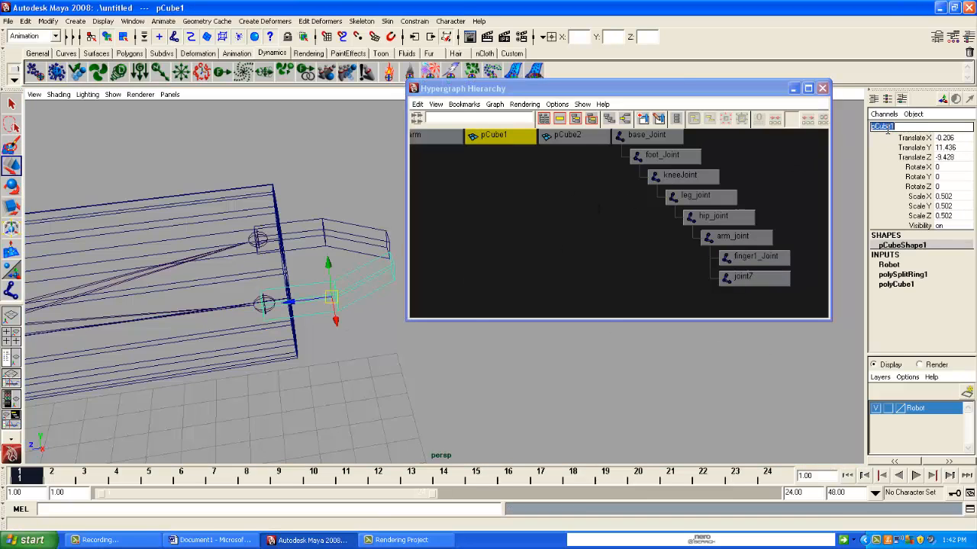
text(finger1)
key(Return)
- Rename the other gripper finger piece, pCube2, as finger2
click(347, 235)
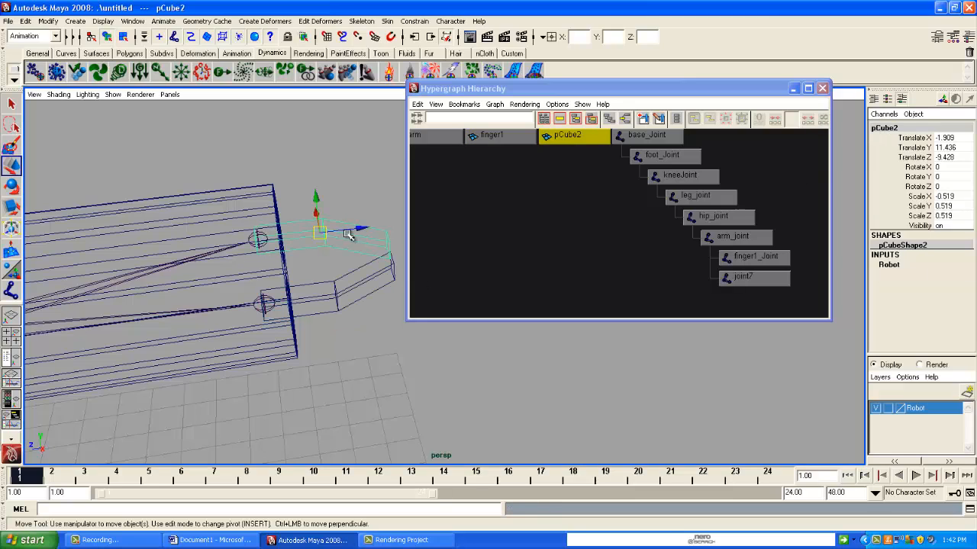
double_click(896, 126)
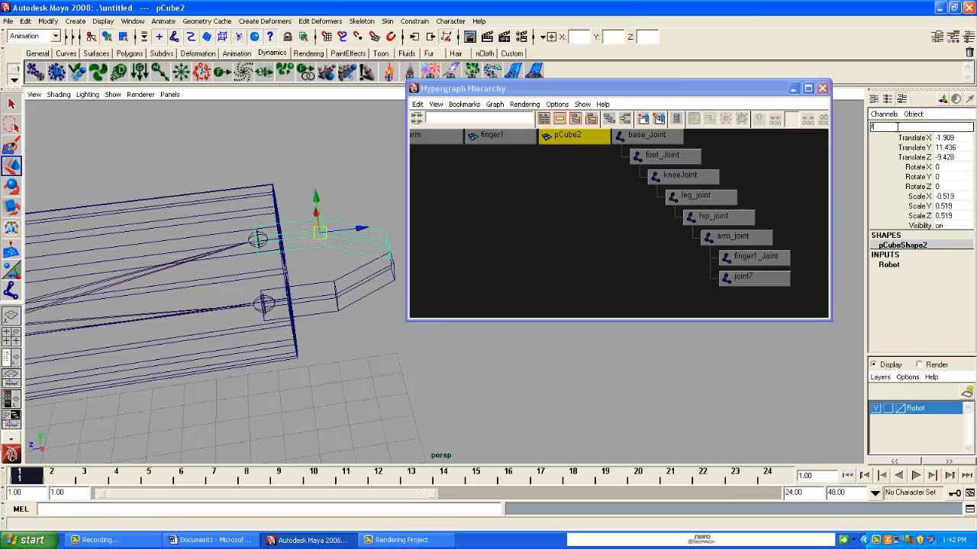
text(finger2)
key(Return)
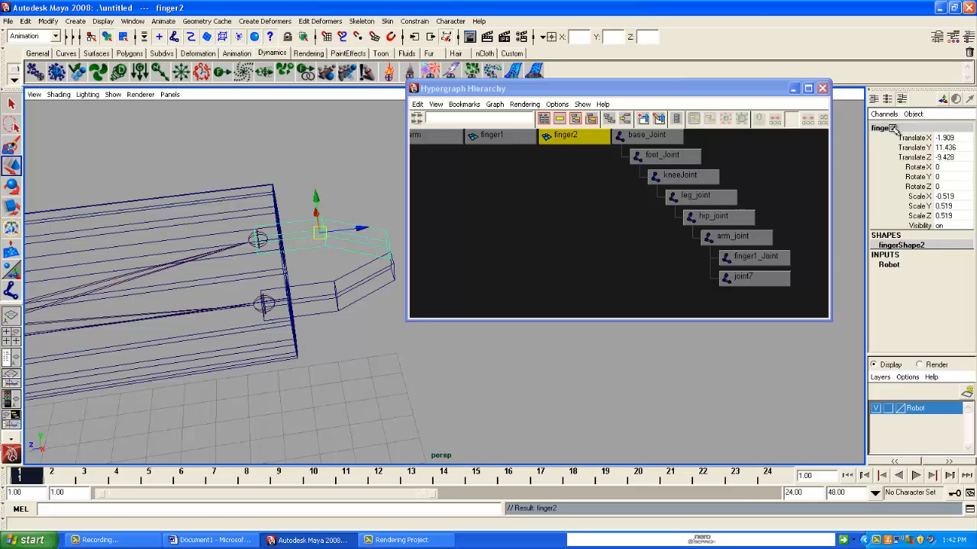
- Rename joint7, the joint at the base of the finger2 piece, as finger2_Joint
alt+drag(259, 236, 273, 248)
click(765, 278)
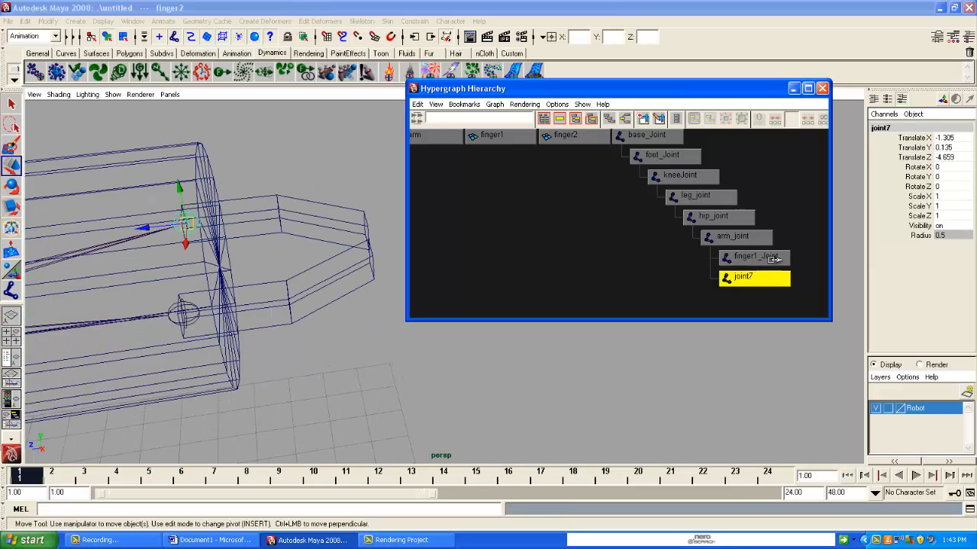
double_click(891, 129)
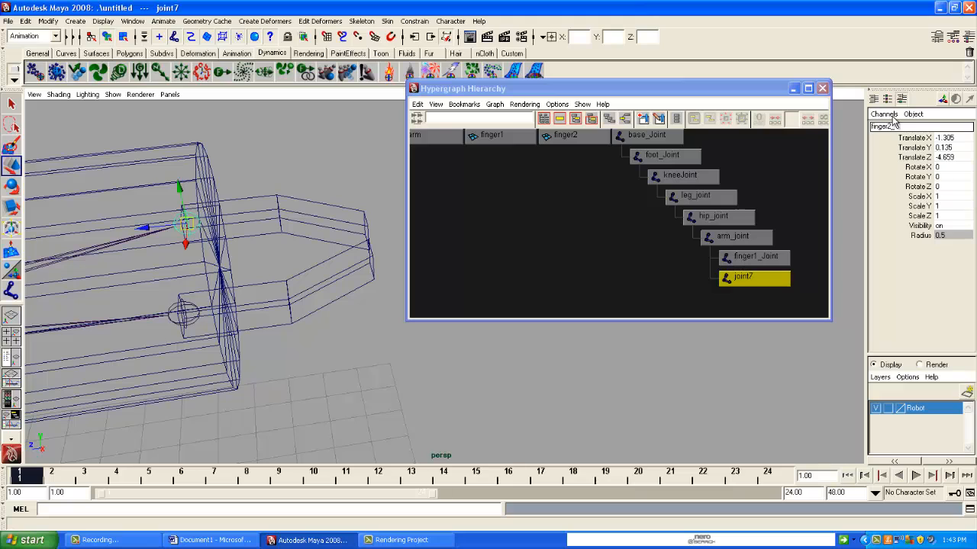
text(finger2_Joint)
key(Return)
- Maximize the Hypergraph Hierarchy window and bring all geometry nodes and the whole joint chain into view
alt+drag(347, 319, 313, 305)
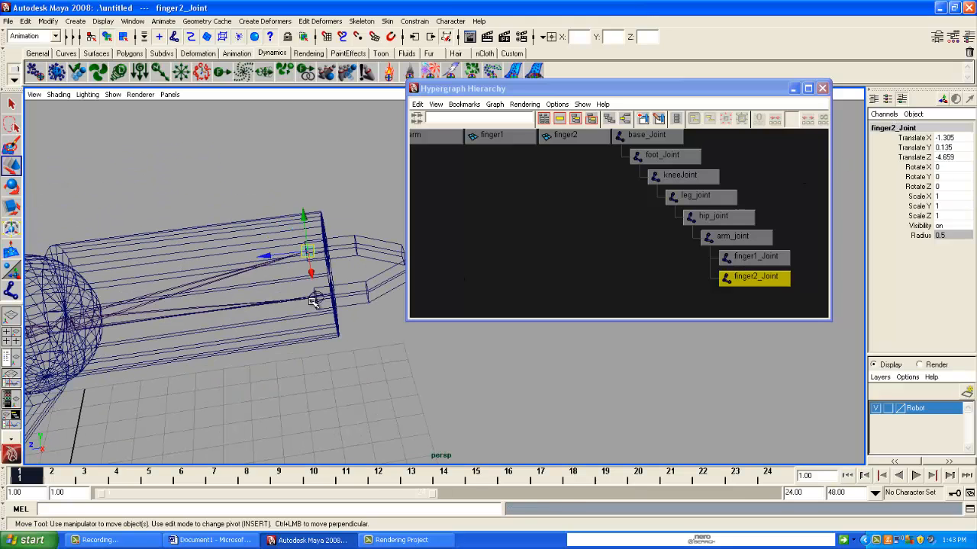
scroll(619, 241, down, 2)
alt+middle_drag(620, 244, 637, 258)
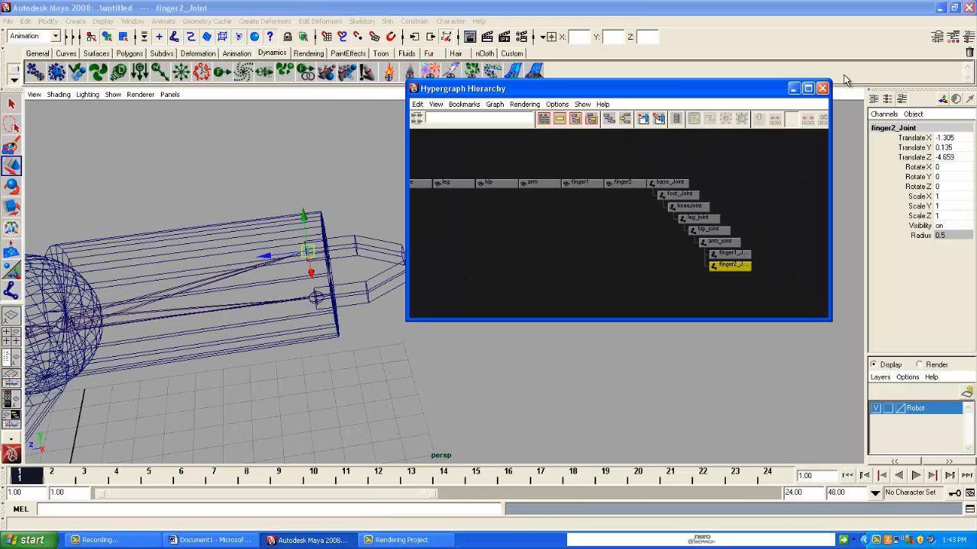
click(808, 89)
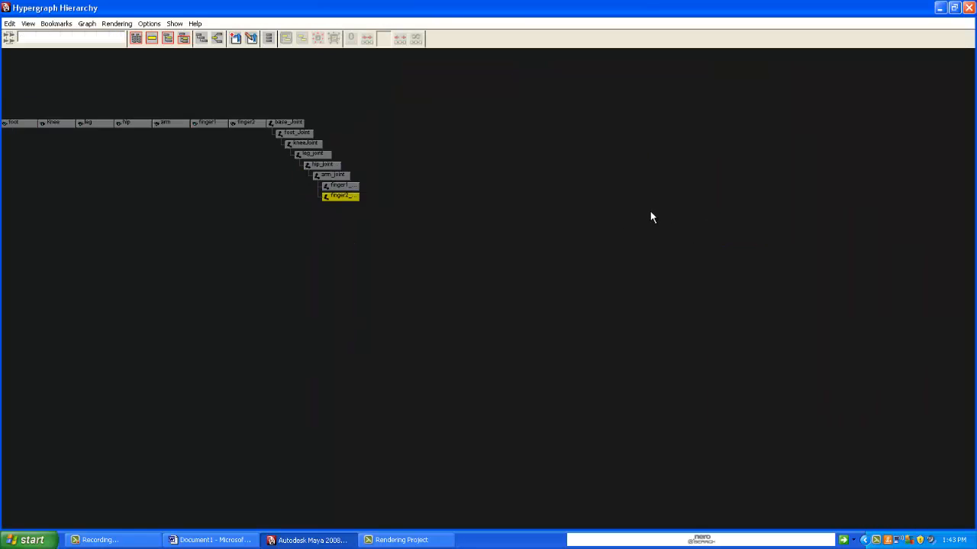
alt+middle_drag(651, 217, 794, 307)
scroll(529, 285, up, 5)
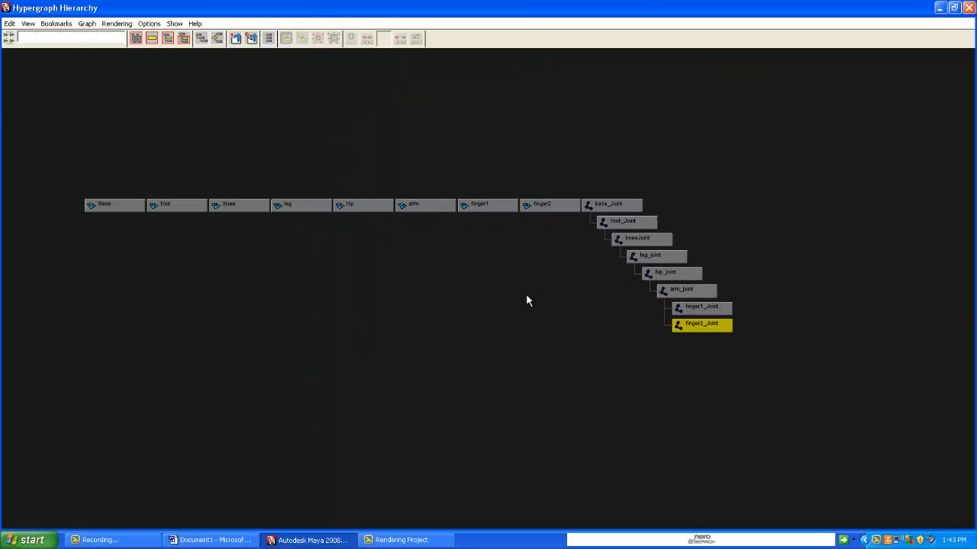
scroll(465, 307, up, 2)
alt+middle_drag(464, 305, 503, 303)
- Parent the Base piece to base_Joint and the foot piece to foot_Joint in the hierarchy
click(111, 192)
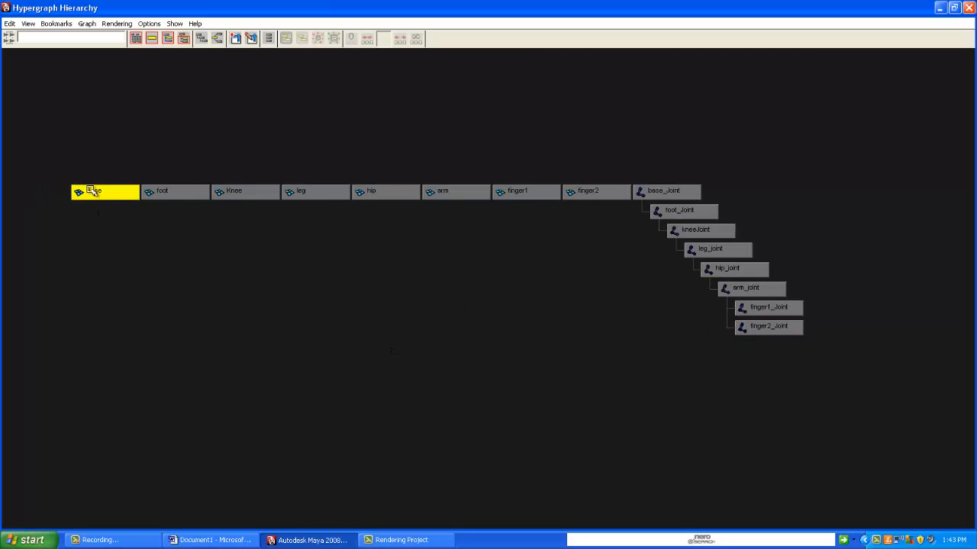
middle_drag(96, 194, 119, 196)
middle_drag(116, 191, 116, 232)
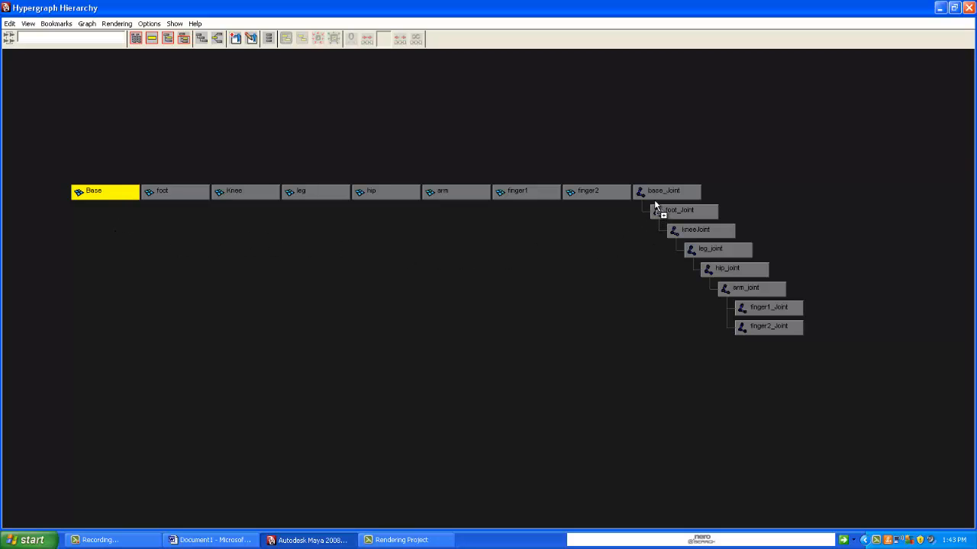
middle_drag(660, 194, 661, 191)
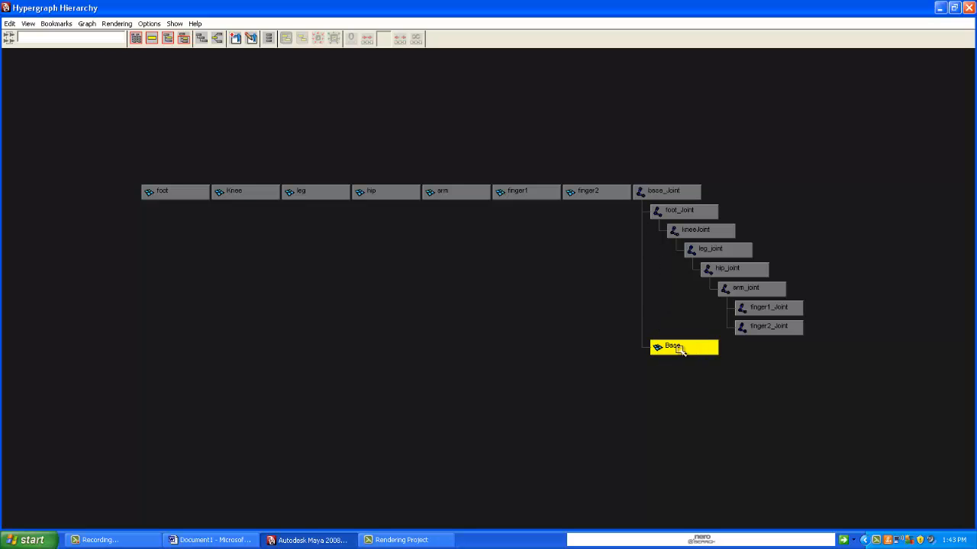
click(168, 193)
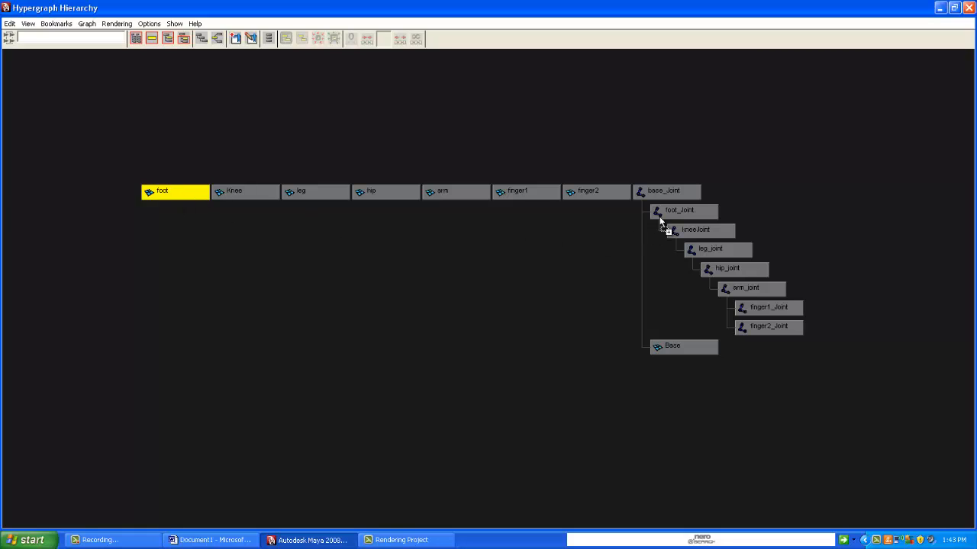
middle_drag(660, 221, 661, 217)
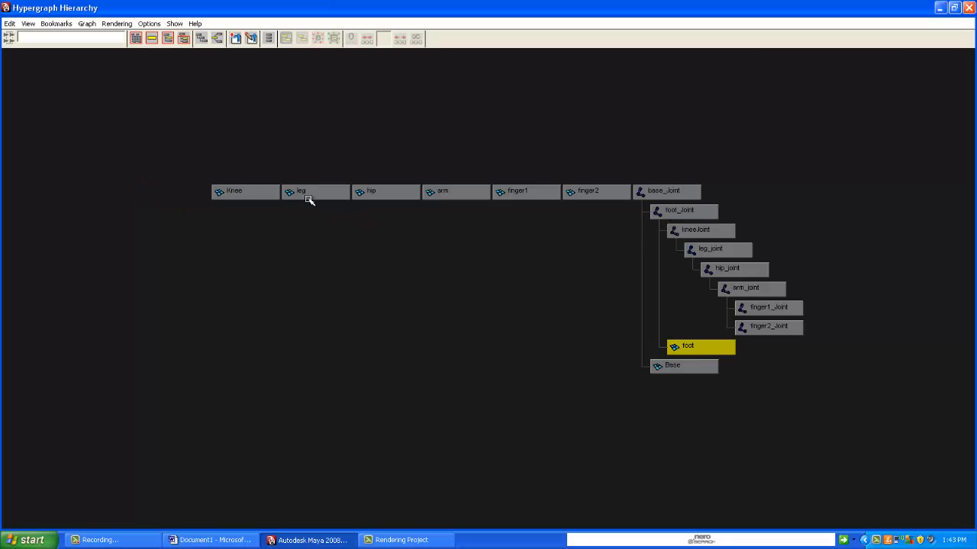
- Parent the Knee piece to kneeJoint and the leg piece to leg_joint
click(250, 193)
middle_drag(251, 193, 683, 238)
click(305, 192)
middle_drag(305, 192, 428, 225)
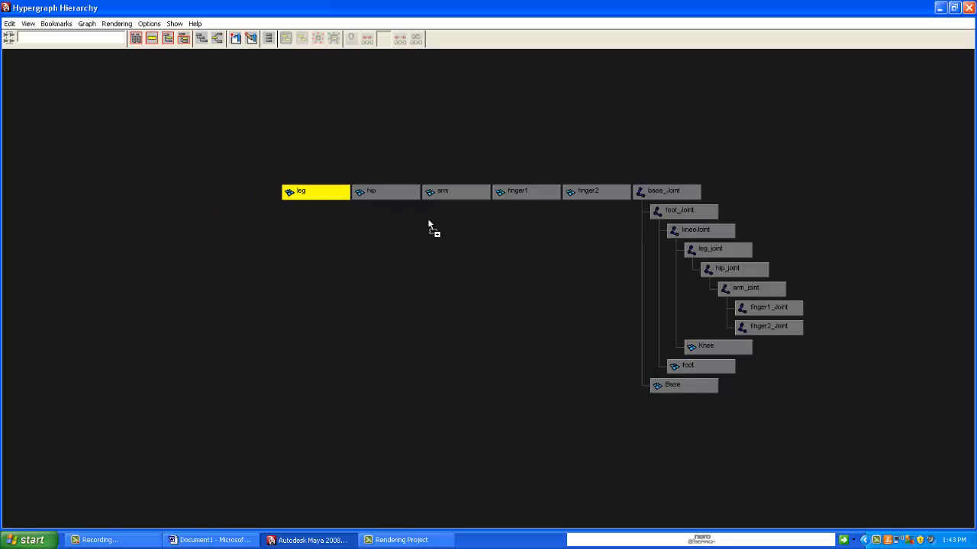
middle_drag(677, 254, 701, 251)
- Parent the hip piece to hip_joint and the arm piece to arm_joint
click(389, 192)
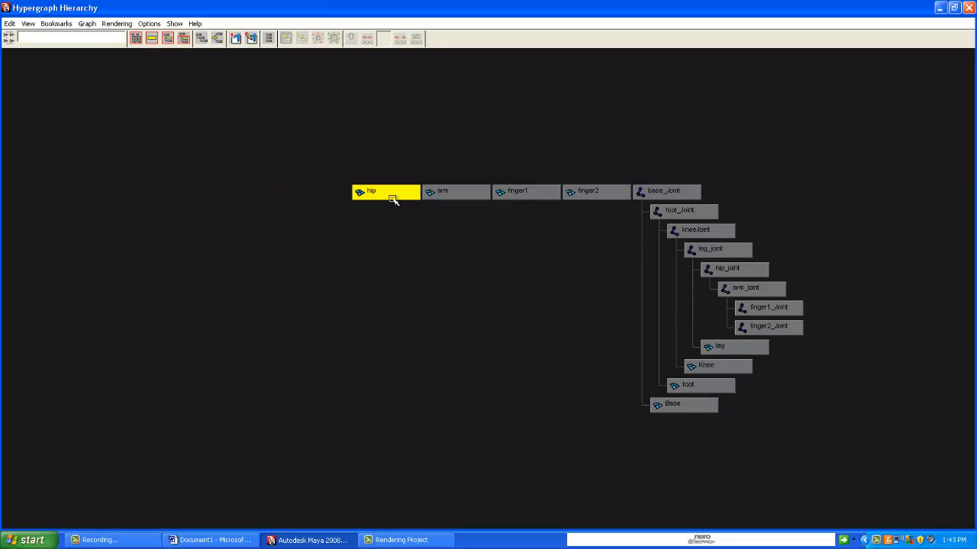
middle_drag(390, 193, 721, 267)
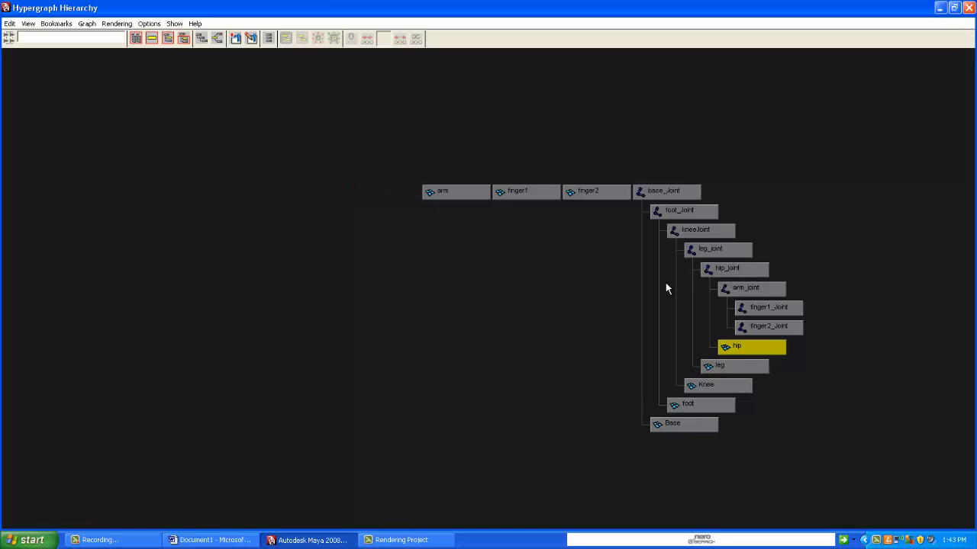
click(445, 195)
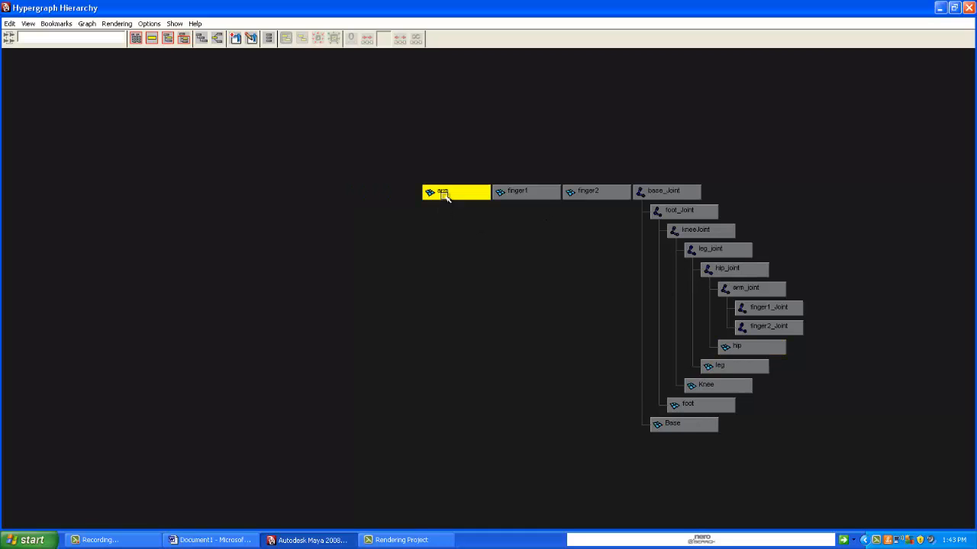
middle_drag(445, 195, 594, 256)
middle_drag(726, 290, 725, 288)
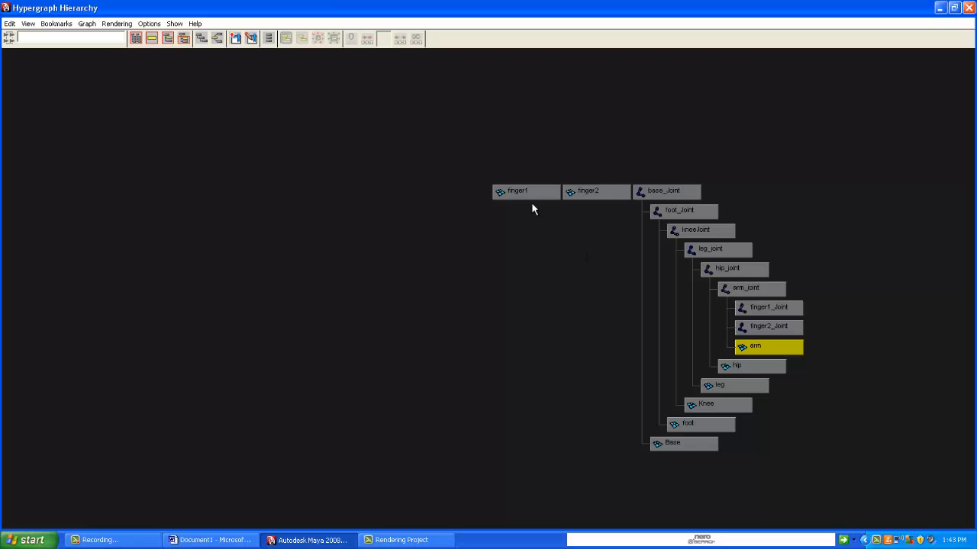
- Parent the finger1 piece to finger1_Joint and place the finger2 piece under finger1, leaving nothing selected
click(531, 196)
middle_drag(530, 197, 742, 306)
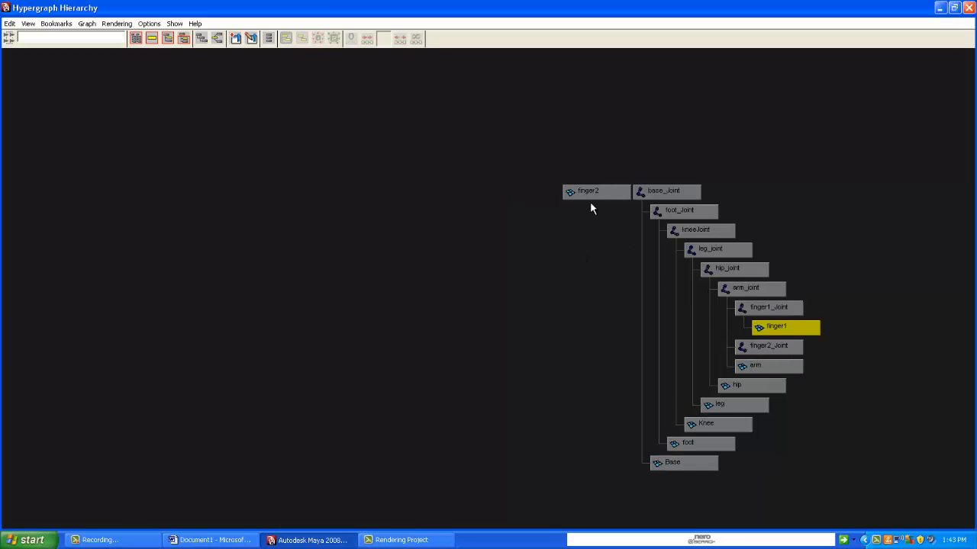
click(589, 197)
middle_drag(589, 196, 759, 337)
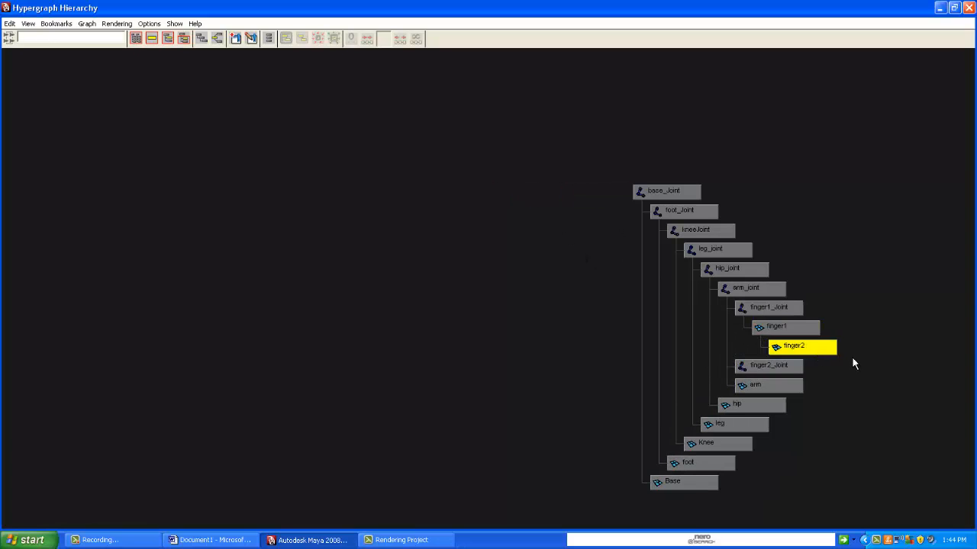
alt+middle_drag(884, 381, 635, 294)
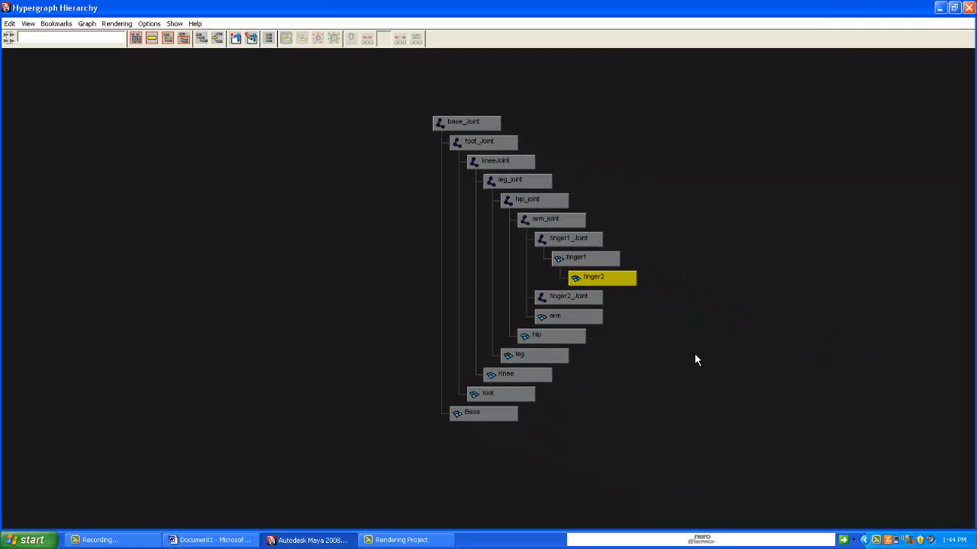
click(694, 354)
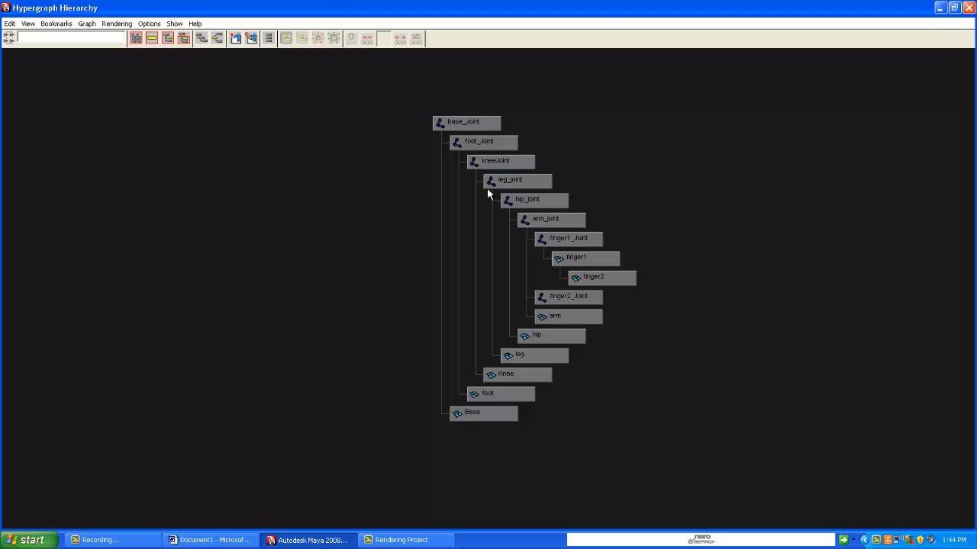
- Reduce the Hypergraph Hierarchy to a smaller window and frame the joint chain in it around the arm node
scroll(651, 250, down, 3)
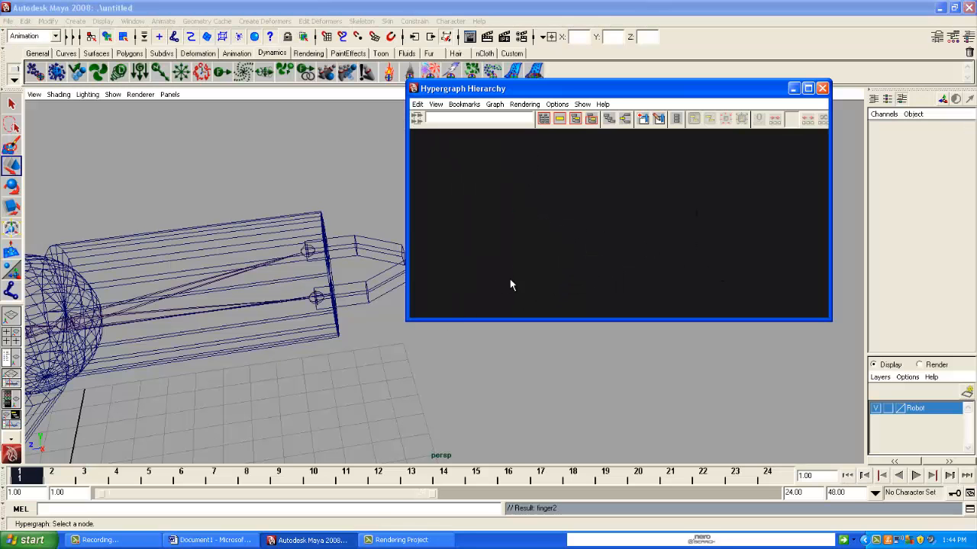
scroll(545, 252, down, 3)
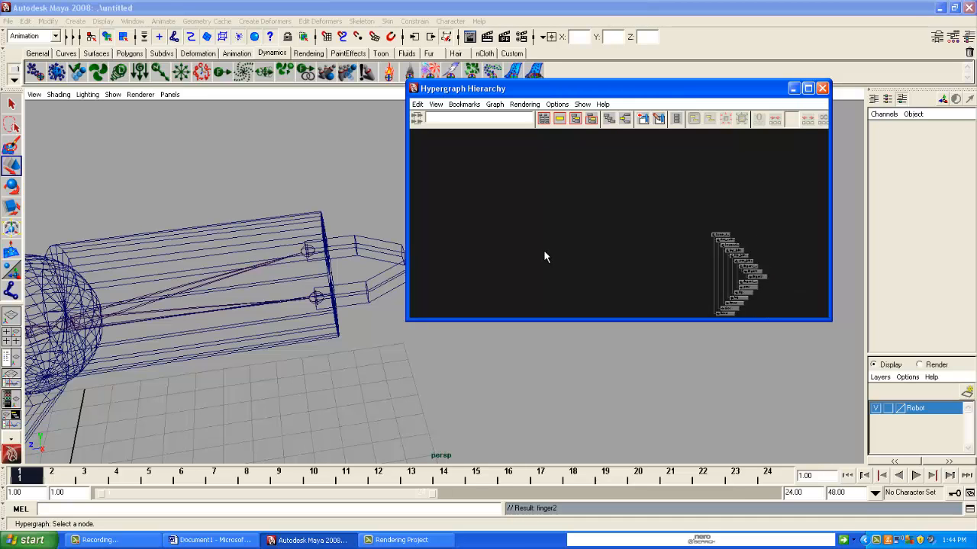
click(256, 324)
key(f)
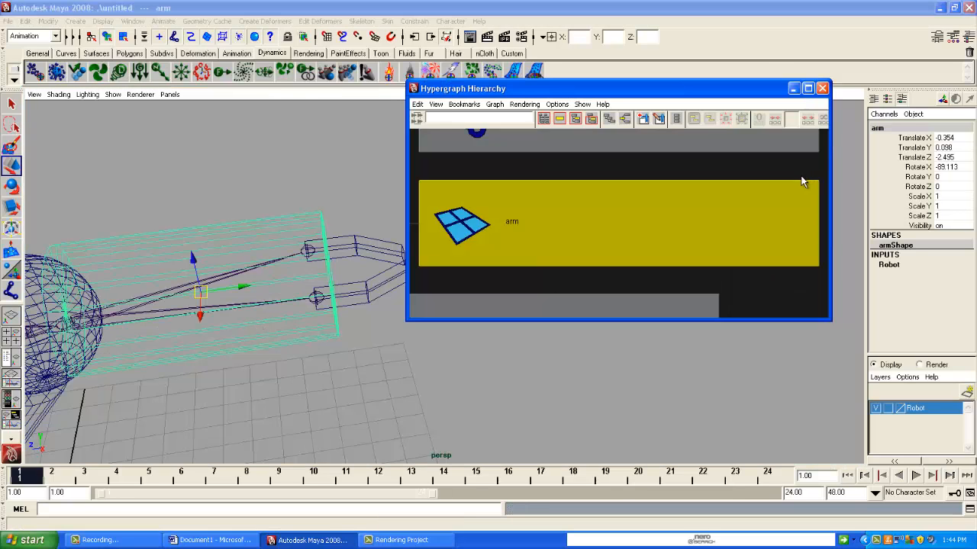
scroll(701, 209, down, 9)
alt+middle_drag(680, 195, 717, 211)
scroll(682, 231, up, 5)
- Move the Hypergraph window aside and rotate base_Joint about its X axis to 5.165 degrees
alt+drag(289, 339, 140, 343)
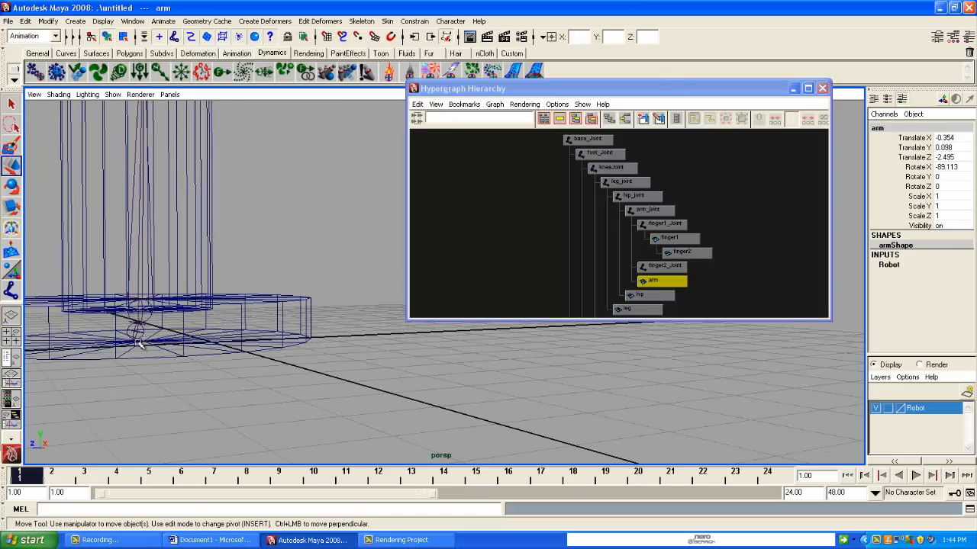
click(140, 344)
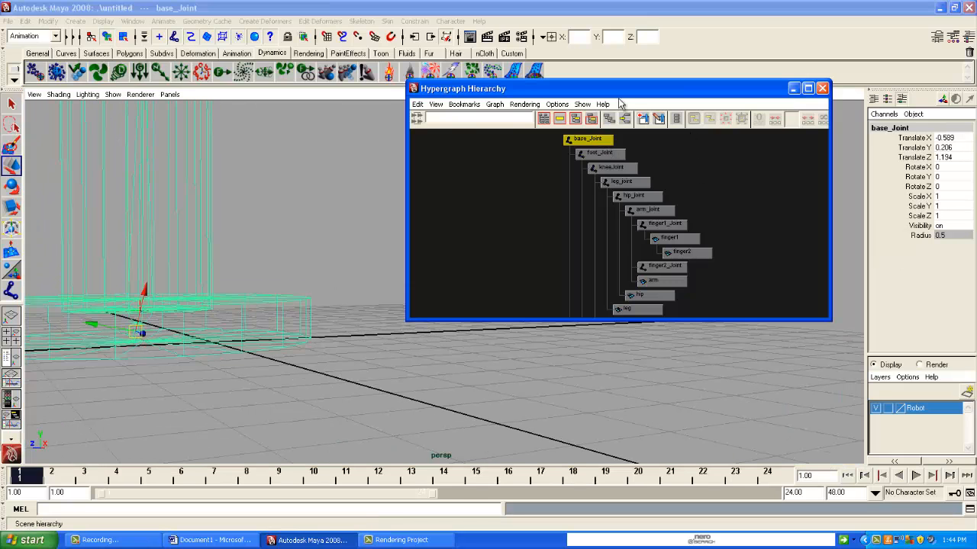
drag(619, 90, 665, 117)
alt+right_drag(217, 259, 310, 234)
alt+middle_drag(310, 234, 292, 318)
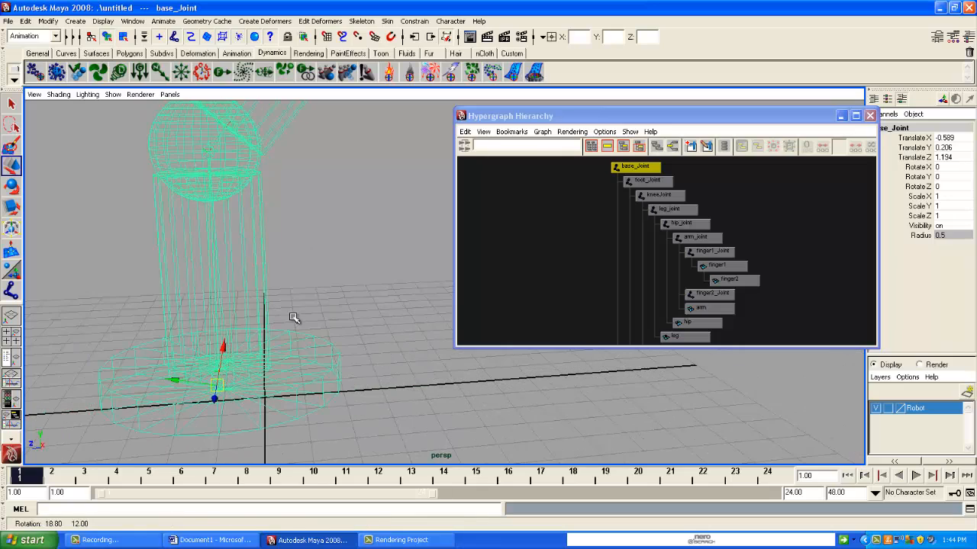
key(e)
alt+drag(219, 296, 356, 412)
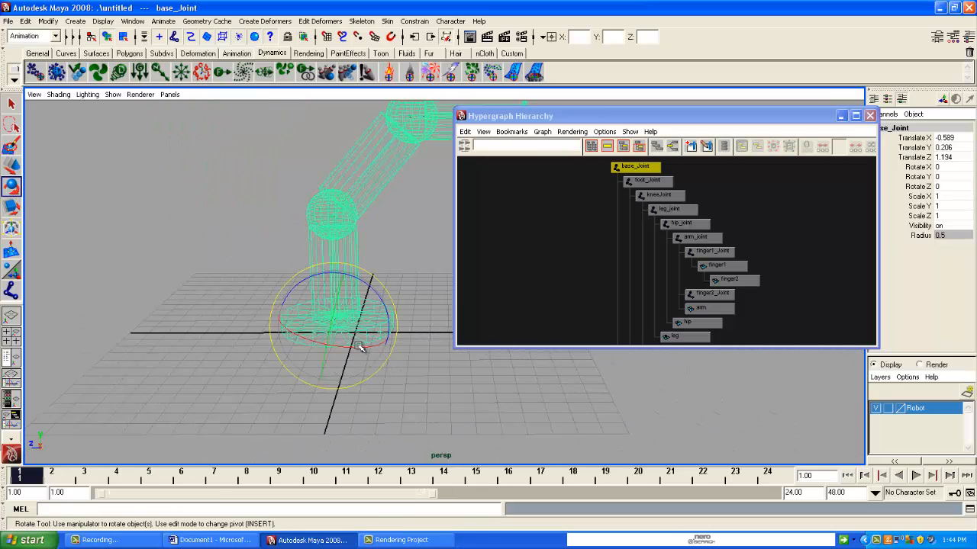
mouse_move(359, 338)
mouse_down()
mouse_move(312, 338)
mouse_move(384, 330)
mouse_move(358, 330)
mouse_up()
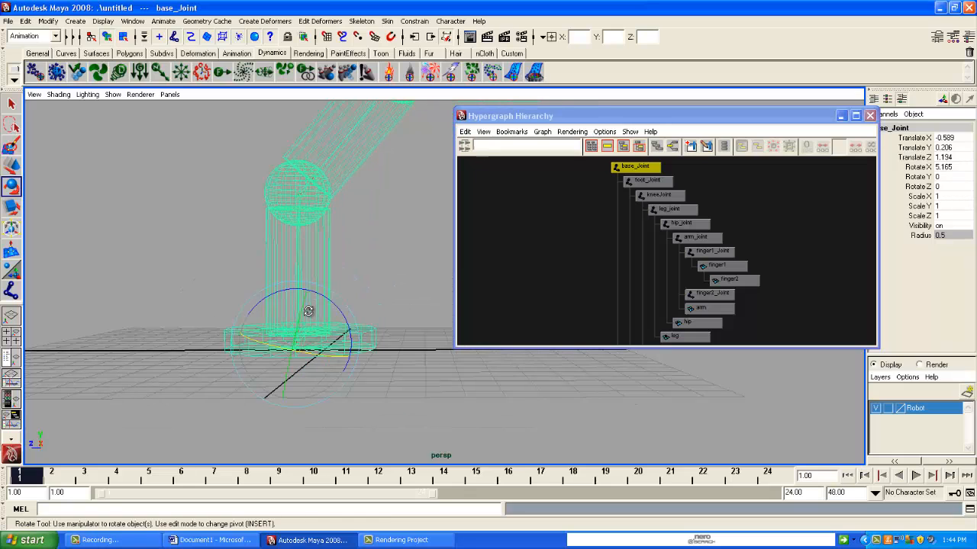
- Select base_Joint from the hierarchy and examine its rotation handles at the robot's base, then clear the selection
alt+drag(309, 311, 299, 332)
click(390, 409)
scroll(391, 409, up, 3)
click(630, 166)
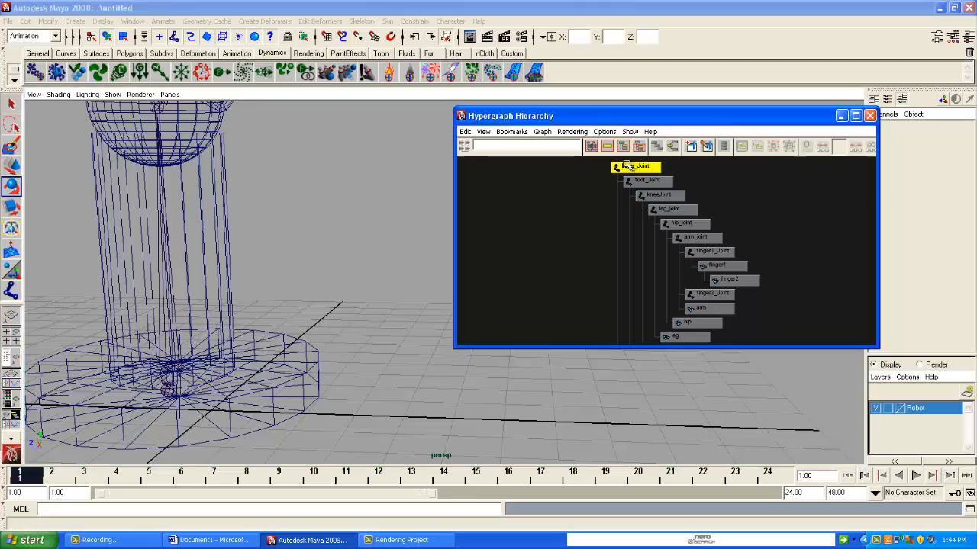
alt+middle_drag(237, 355, 257, 328)
alt+drag(247, 341, 296, 320)
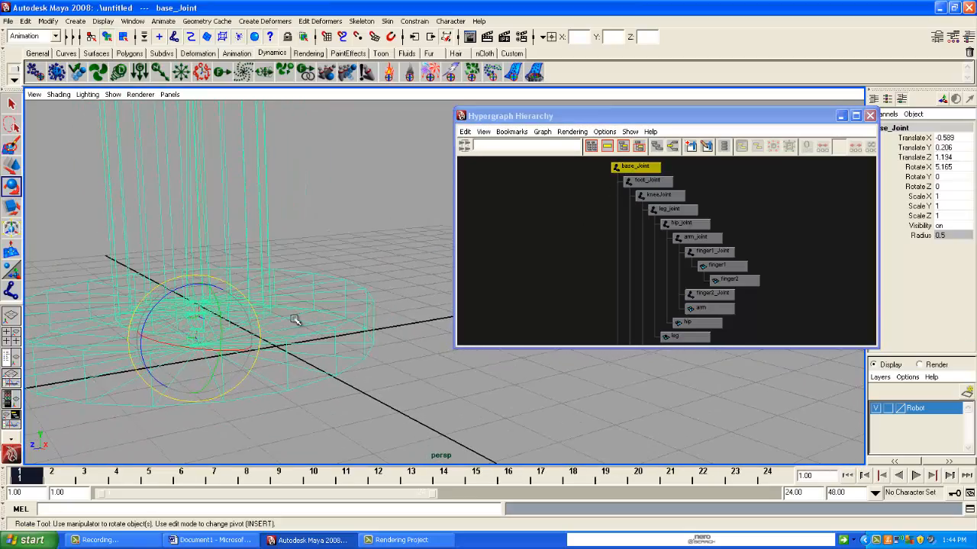
click(413, 390)
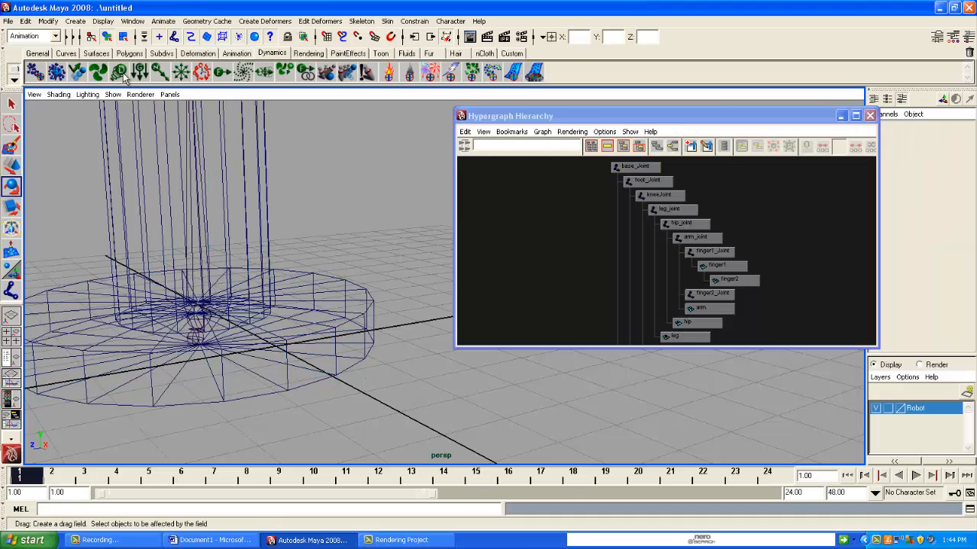
- Show the joints' local rotation axes in component mode and examine the rotation axis of base_Joint
click(122, 37)
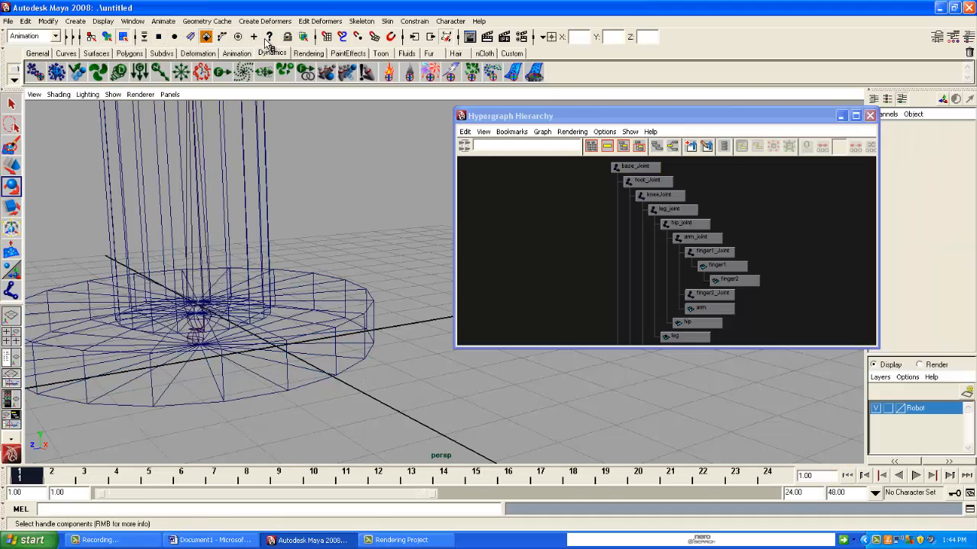
click(194, 354)
alt+drag(194, 354, 290, 311)
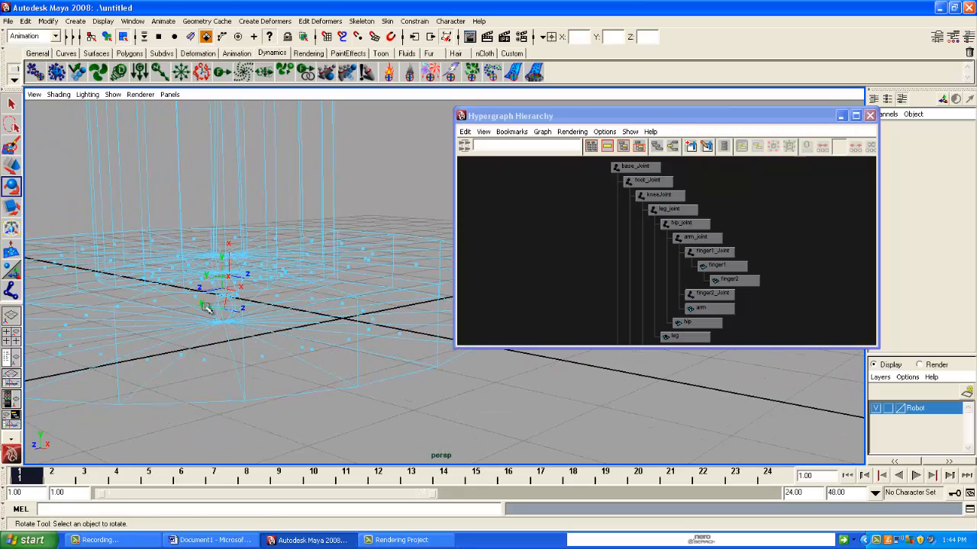
click(225, 330)
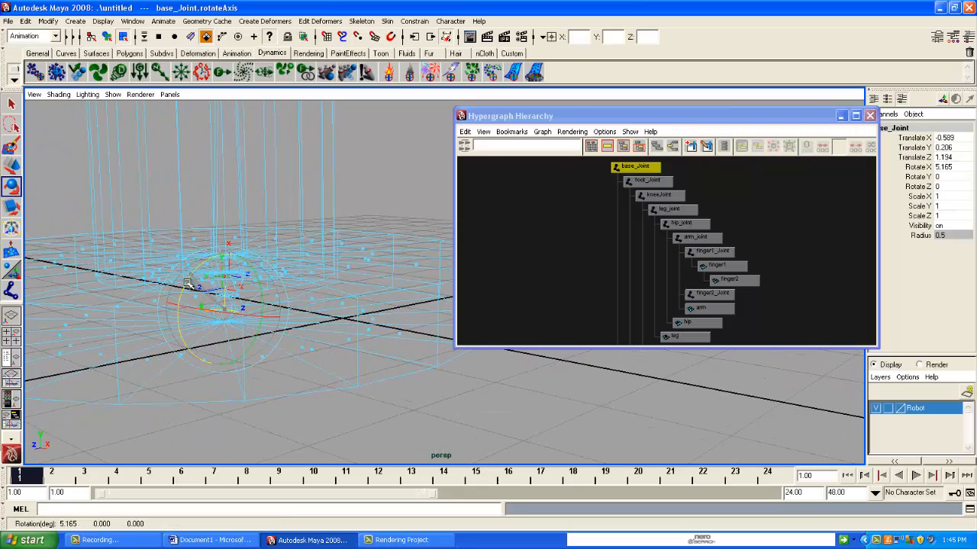
alt+drag(193, 281, 263, 310)
click(377, 384)
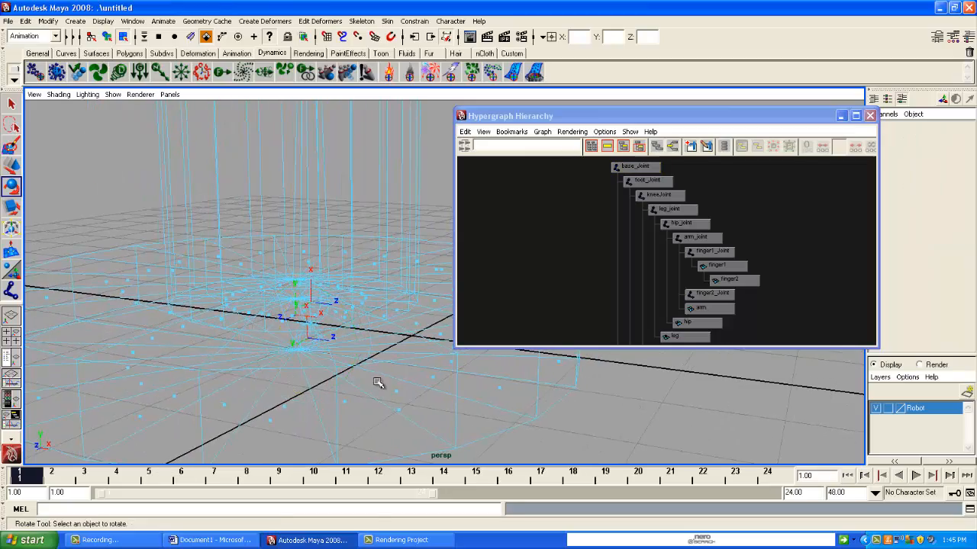
- Hide the Robot layer and examine the orientation of the local axes along the bare joint chain
alt+drag(376, 384, 305, 328)
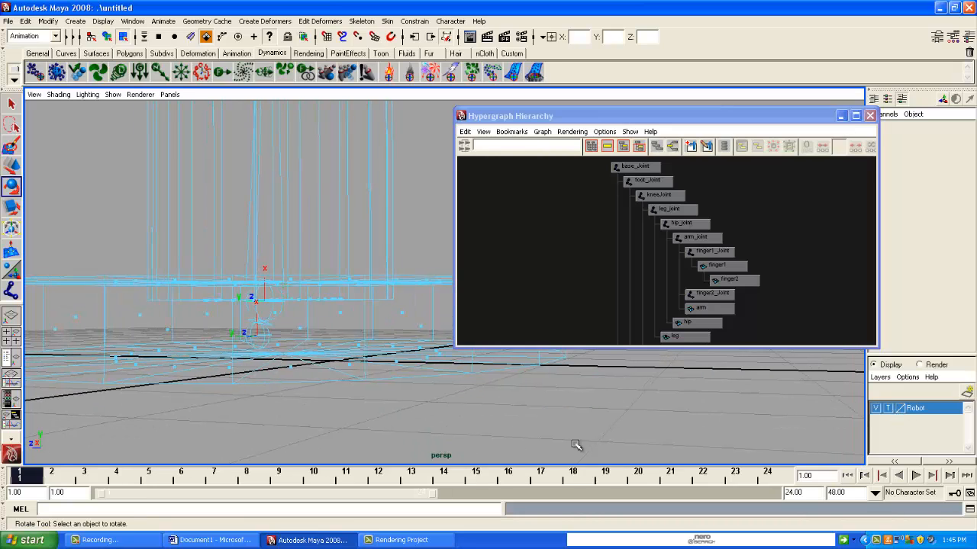
click(878, 409)
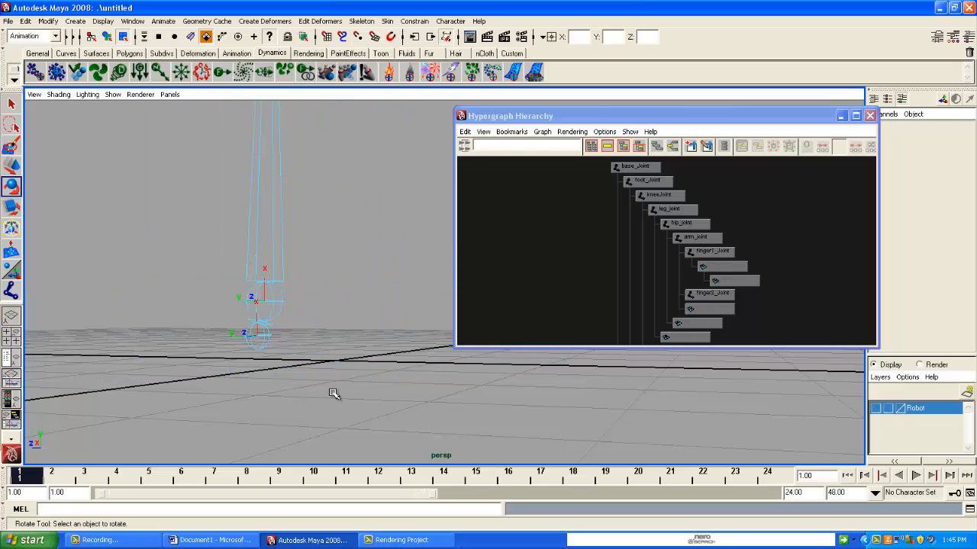
alt+drag(333, 393, 259, 336)
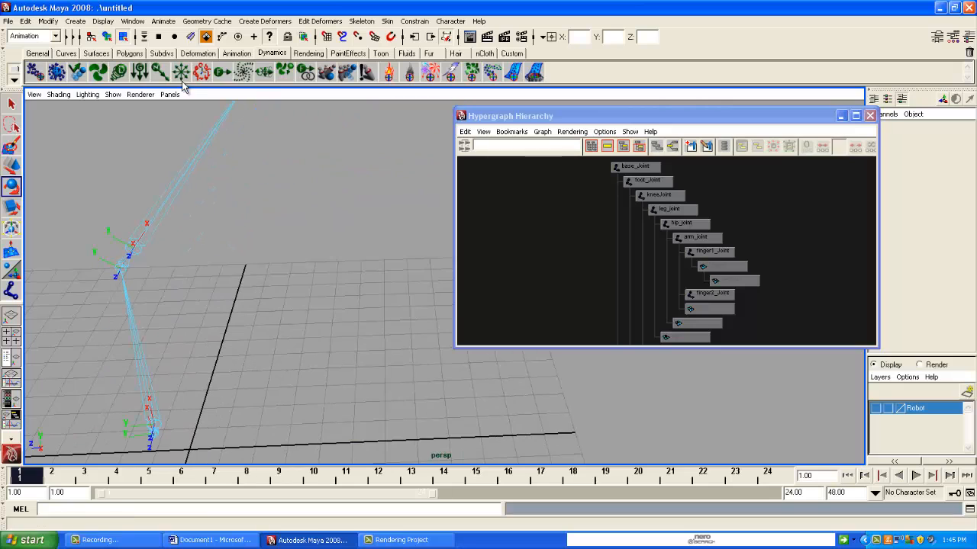
- Return to object selection mode and select base_Joint at the bottom of the joint chain
click(107, 38)
alt+right_drag(318, 288, 314, 307)
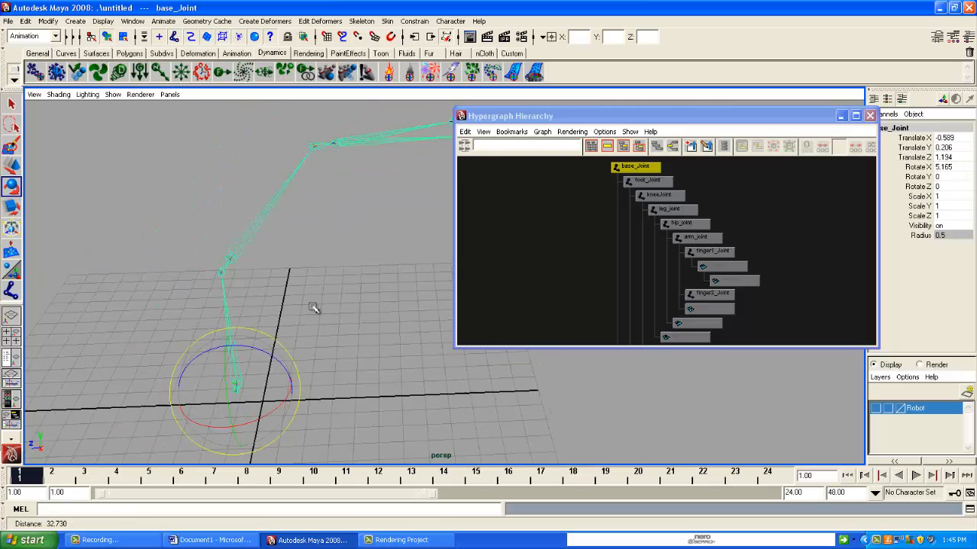
alt+middle_drag(315, 308, 314, 298)
alt+drag(314, 298, 387, 337)
- Make the Robot layer visible again and display the model smooth shaded
click(876, 408)
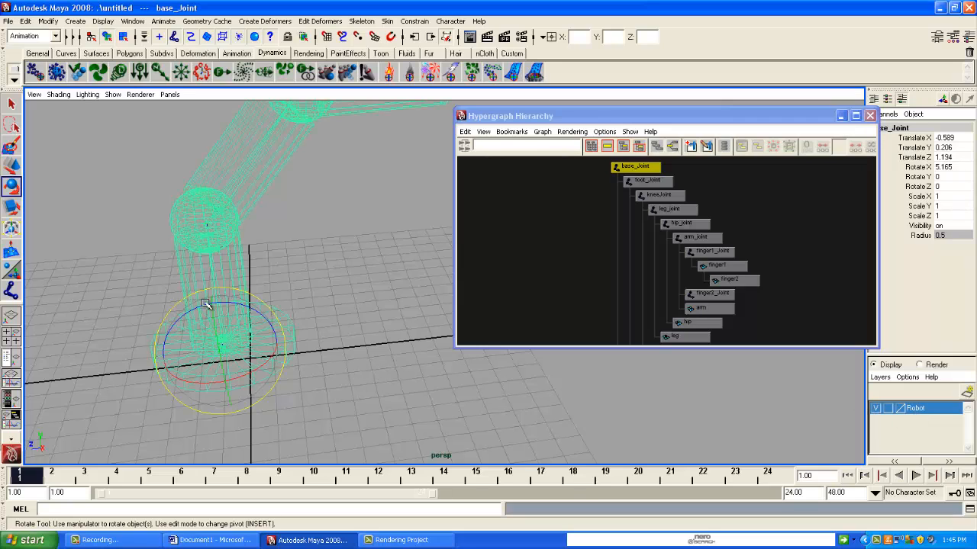
key(5)
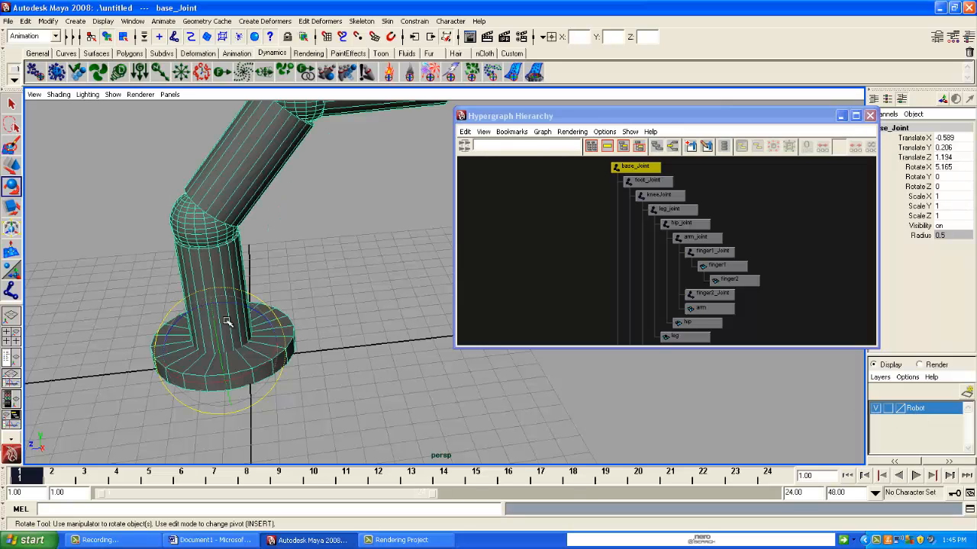
- Rotate base_Joint to about -10° in X, and foot_Joint to about 5° in X and -2.6° in Z
mouse_move(222, 389)
mouse_down()
mouse_move(183, 374)
mouse_move(219, 374)
mouse_up()
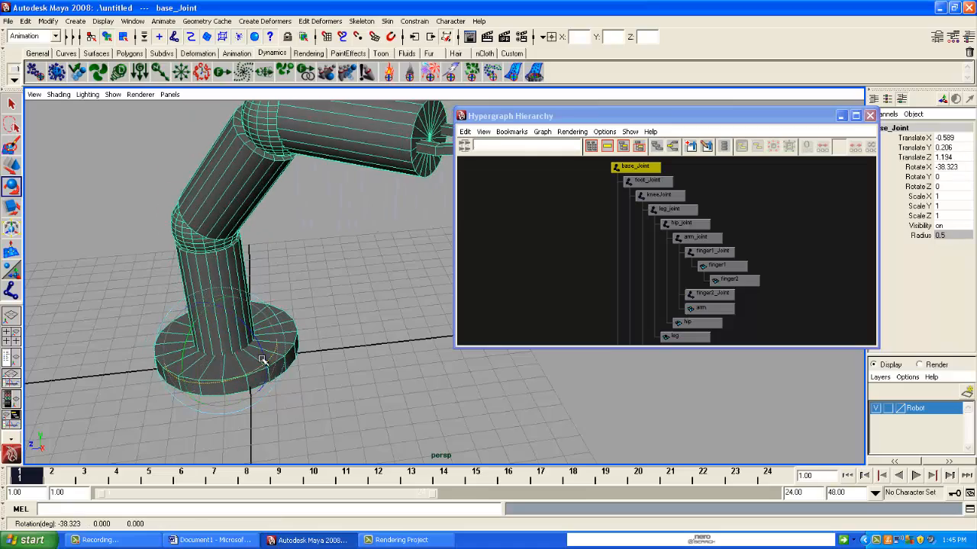
alt+right_drag(220, 374, 227, 358)
mouse_move(228, 359)
alt+mouse_down()
mouse_move(271, 371)
mouse_move(259, 380)
mouse_move(246, 367)
mouse_move(230, 371)
alt+mouse_up()
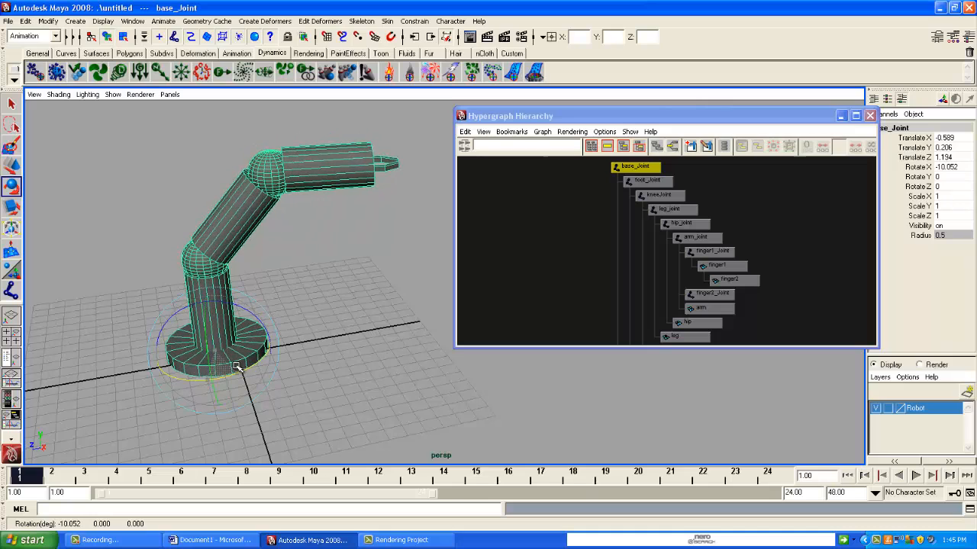
click(641, 184)
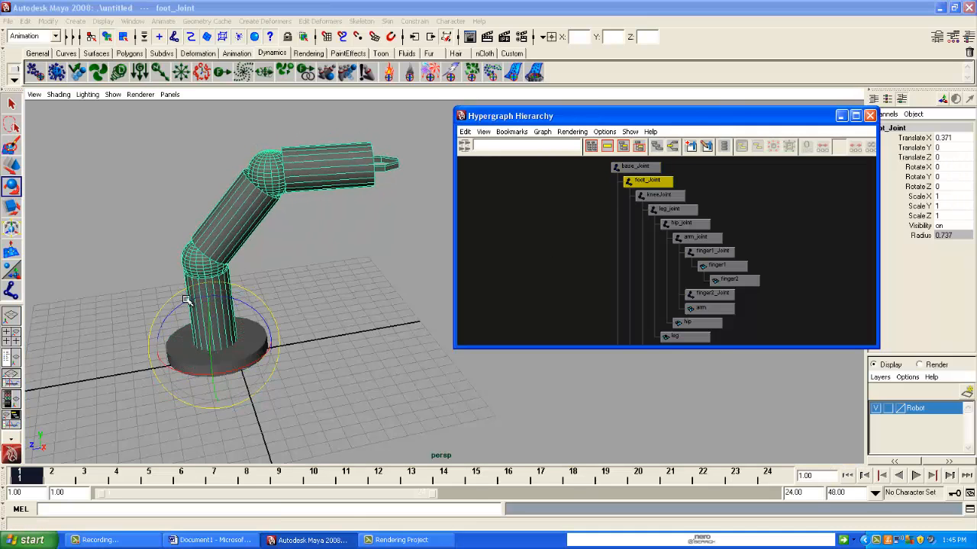
drag(213, 387, 191, 303)
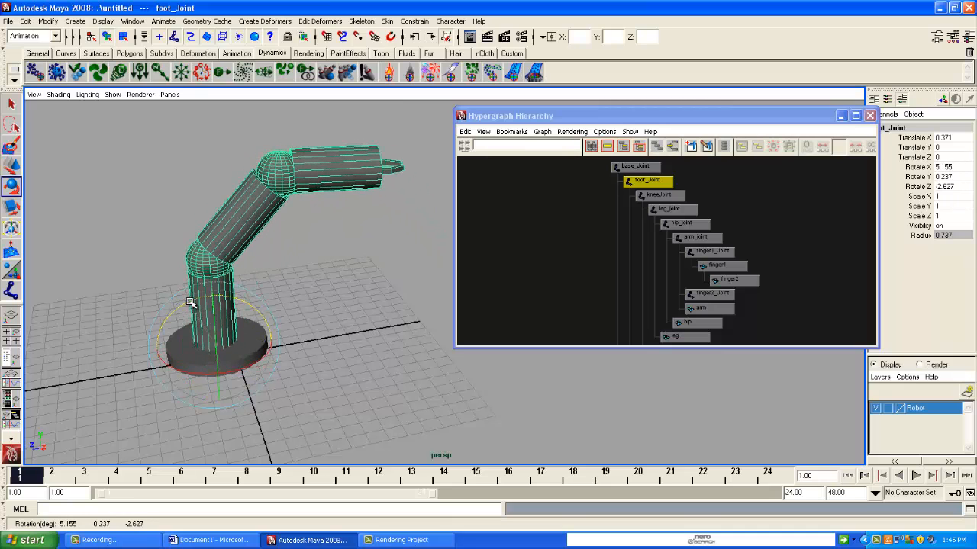
- Bend the arm further forward by rotating kneeJoint, and turn leg_joint about 15° around its X axis
click(652, 195)
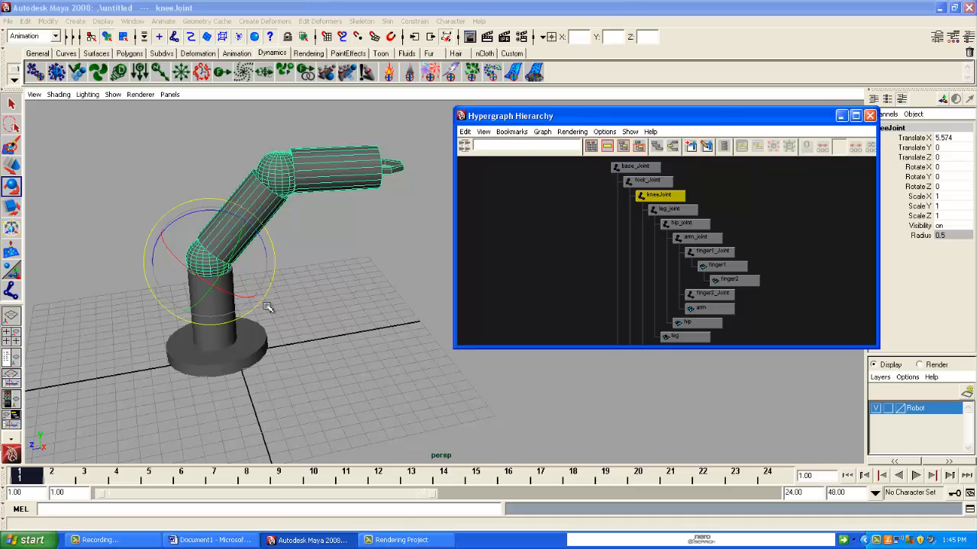
drag(177, 232, 249, 244)
click(664, 209)
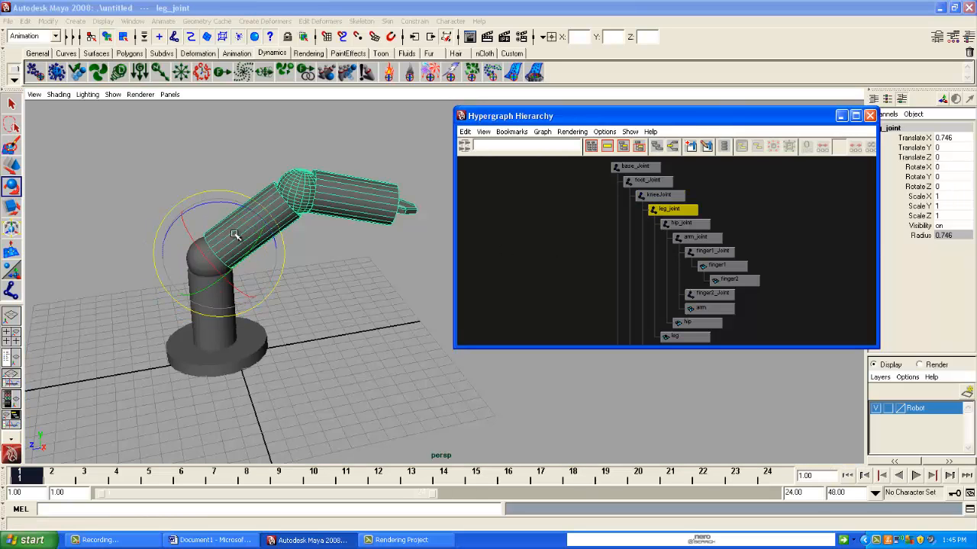
drag(217, 277, 229, 240)
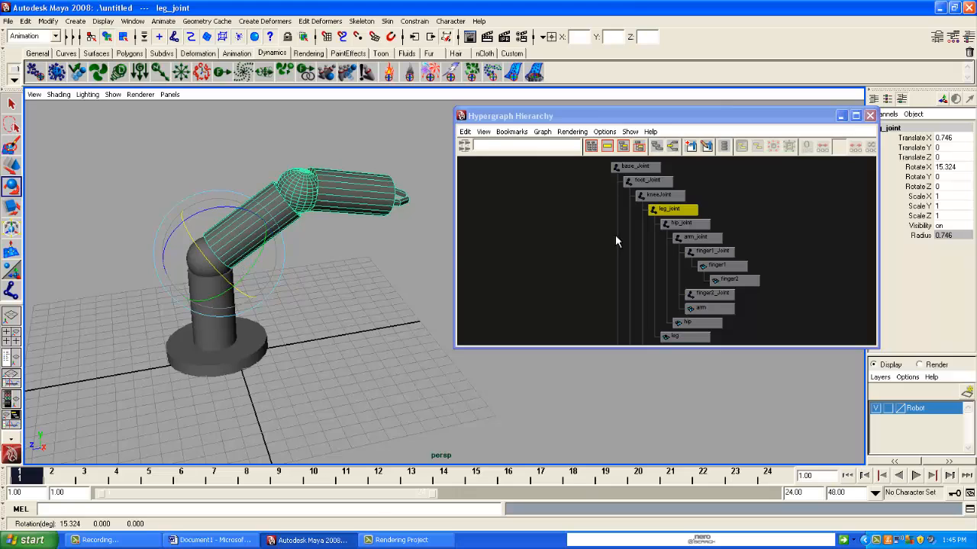
- Rotate hip_joint to about 9° in Y and -3.6° in Z
click(711, 237)
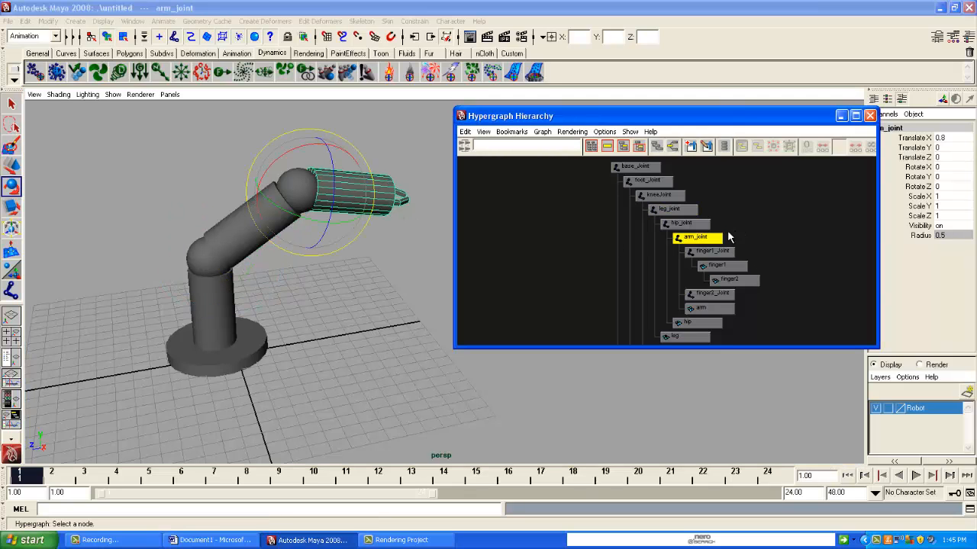
click(691, 223)
drag(278, 150, 390, 242)
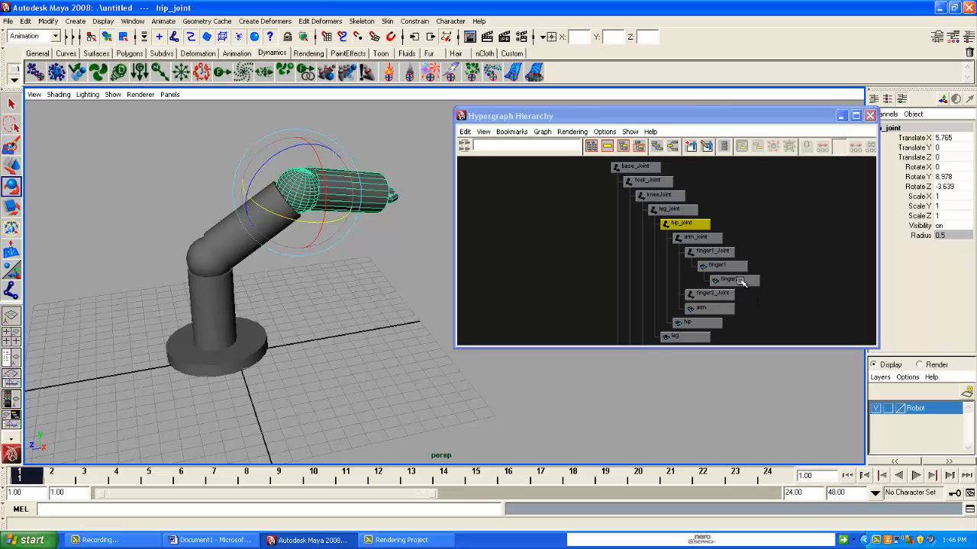
- Reparent the finger2 geometry from finger1 to finger2_Joint in the hierarchy
click(721, 265)
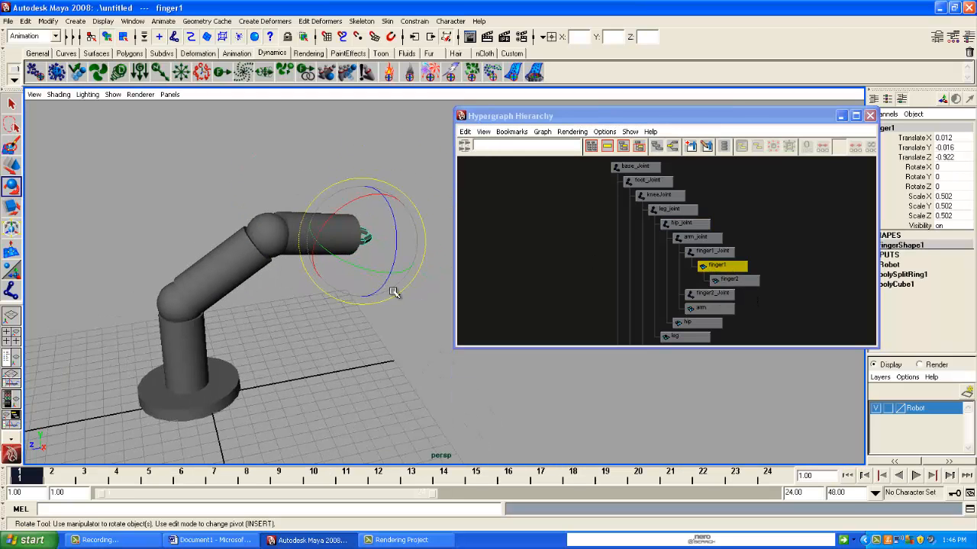
alt+drag(393, 292, 362, 287)
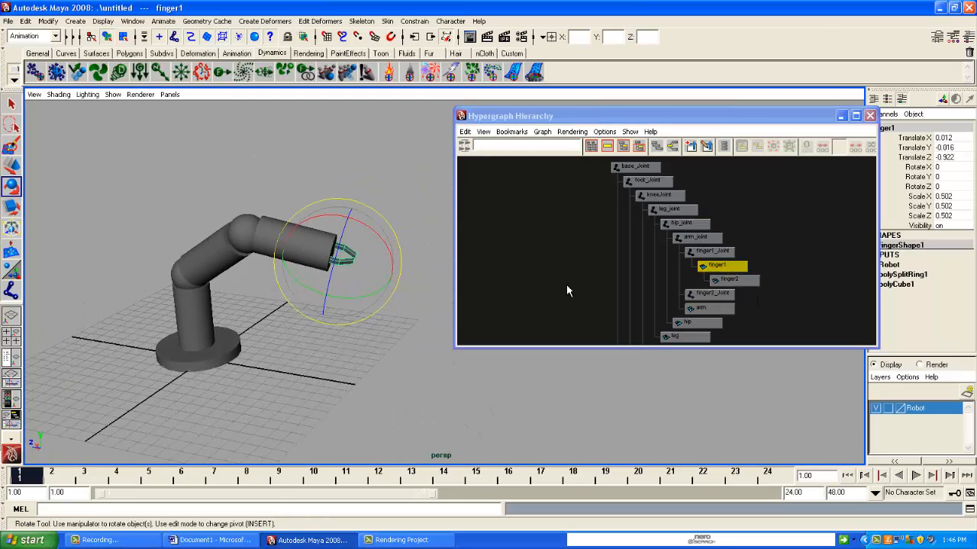
scroll(737, 272, up, 2)
click(727, 253)
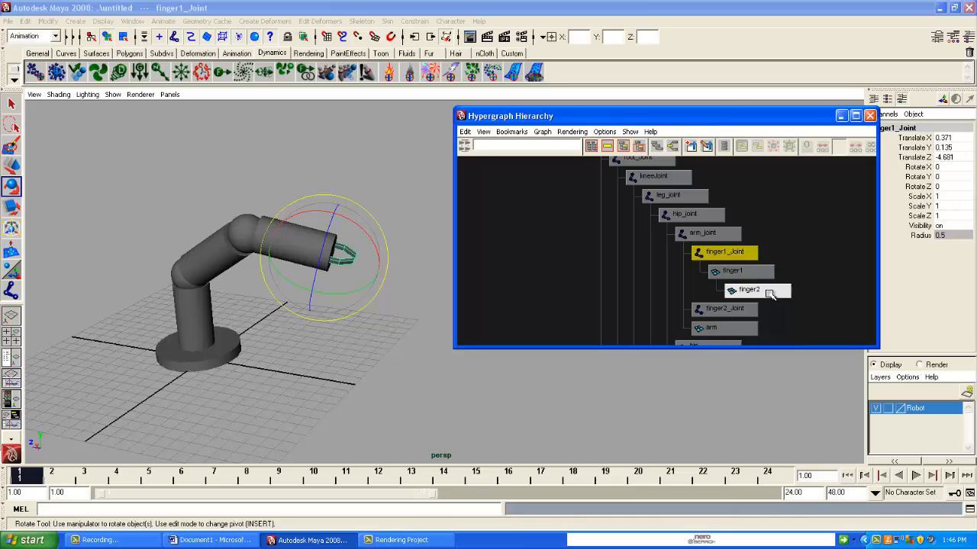
middle_drag(769, 294, 747, 310)
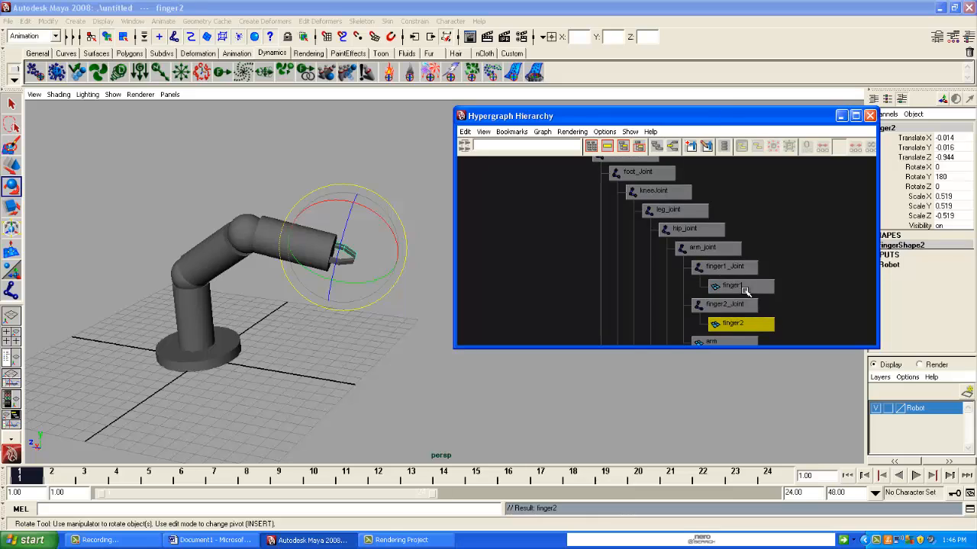
- Check the finger1_Joint and finger1 nodes in the hierarchy, leaving finger1 parented to finger1_Joint
click(728, 267)
scroll(746, 306, down, 1)
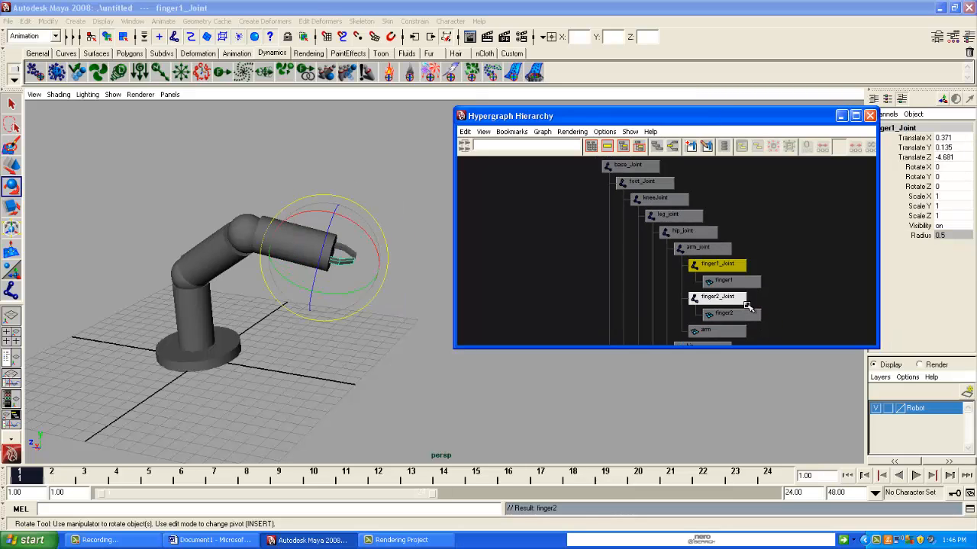
click(735, 284)
middle_drag(737, 290, 739, 322)
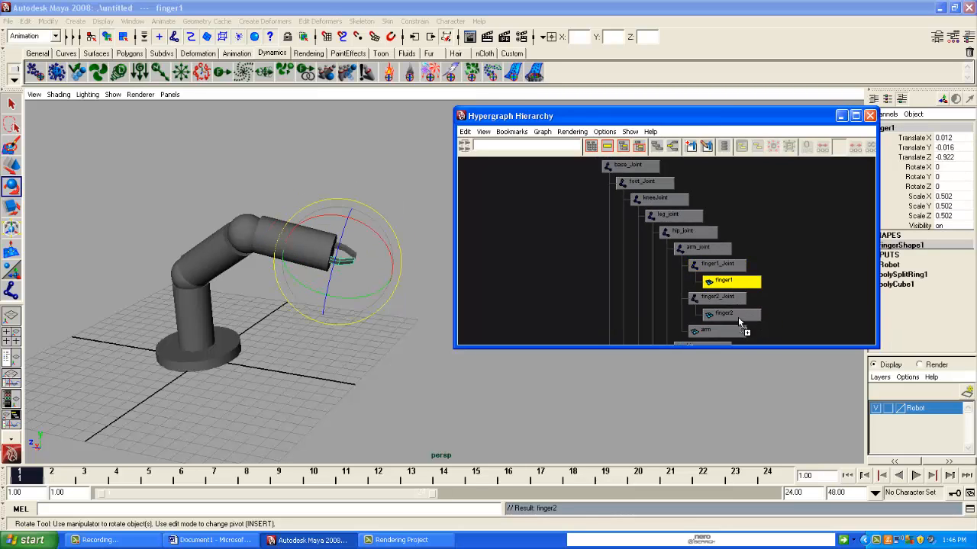
middle_drag(734, 288, 733, 289)
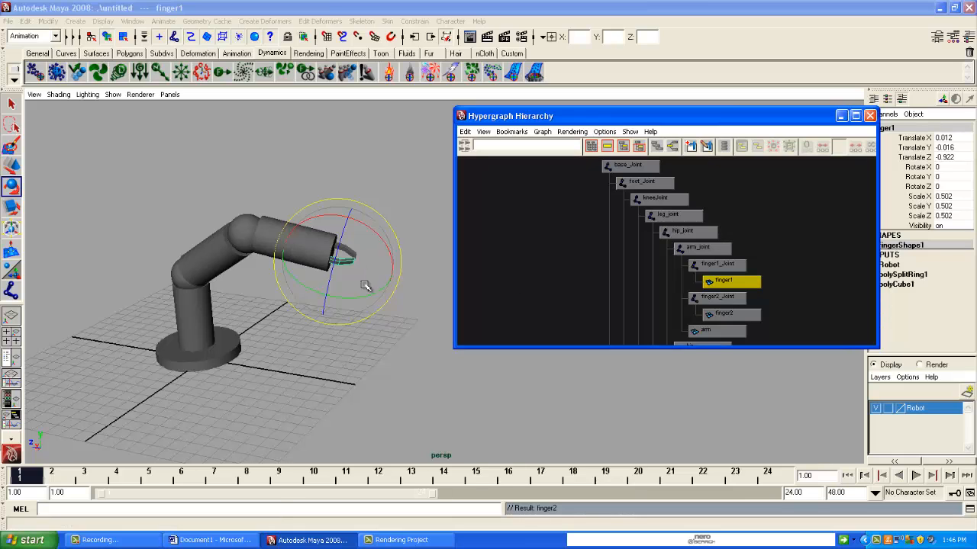
- Test the gripper by rotating finger1_Joint to about 2° in X, -1.4° in Y and 20° in Z
mouse_move(353, 302)
mouse_down()
mouse_move(344, 288)
mouse_move(355, 295)
mouse_move(325, 289)
mouse_move(352, 291)
mouse_up()
click(717, 264)
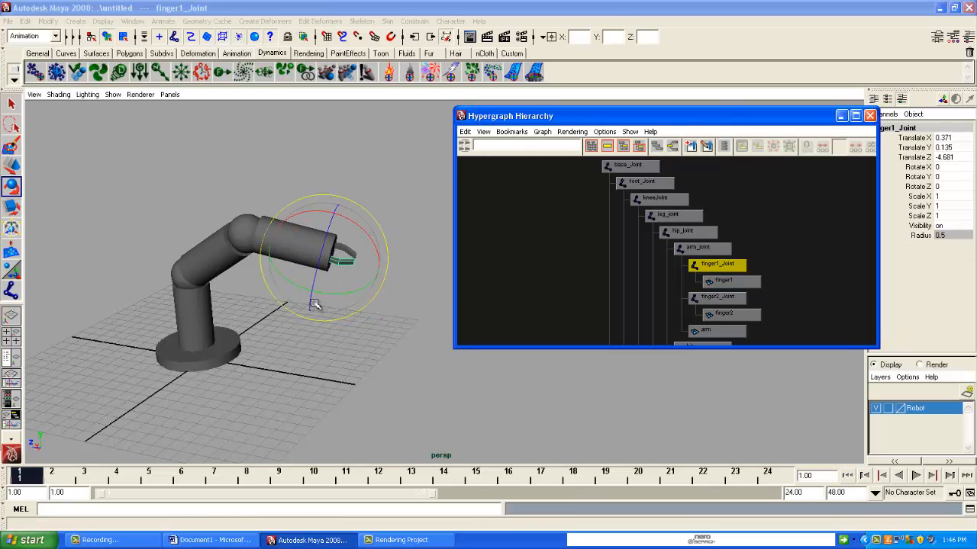
click(339, 295)
mouse_move(341, 291)
mouse_down()
mouse_move(371, 283)
mouse_move(304, 282)
mouse_move(336, 281)
mouse_up()
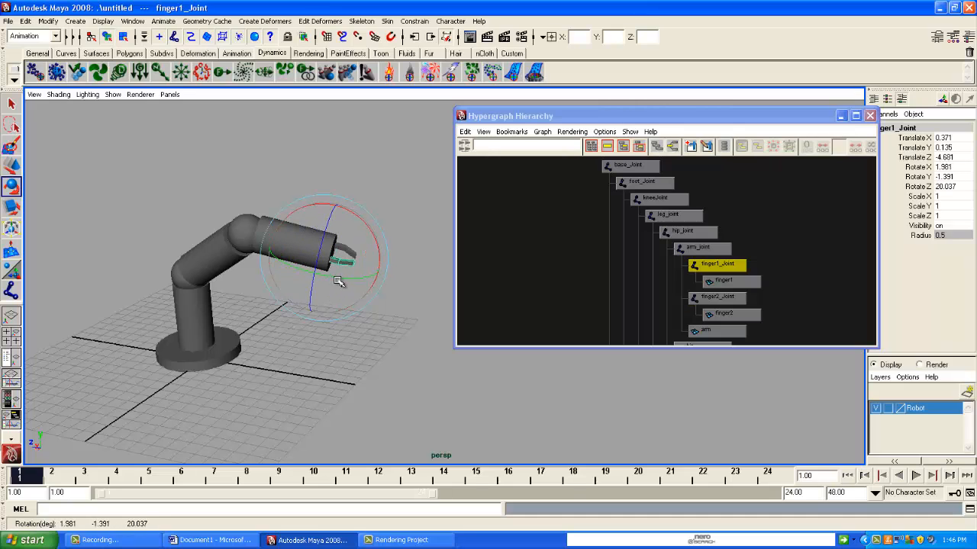
- Clear the selection and examine the whole robot arm together with its full joint and geometry hierarchy
click(421, 353)
alt+drag(421, 353, 348, 332)
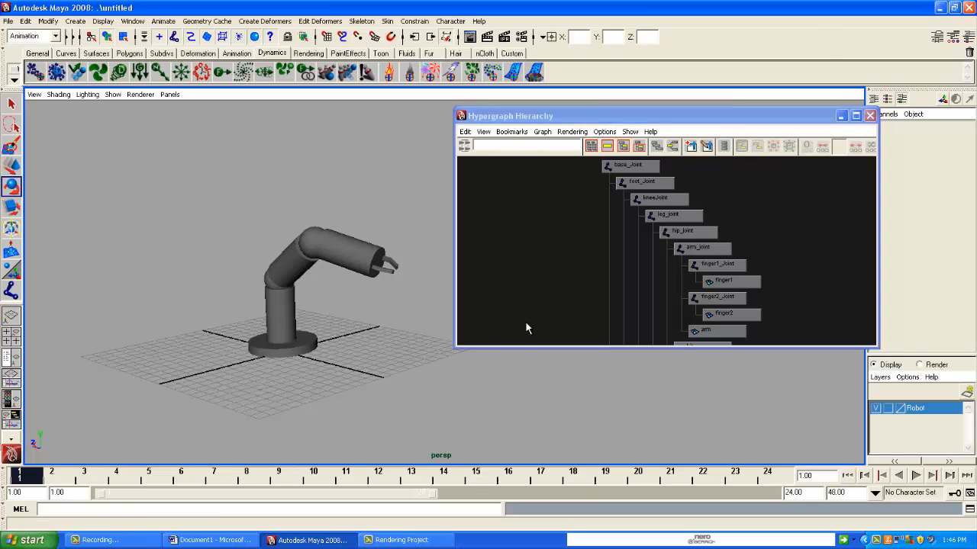
alt+middle_drag(646, 227, 579, 237)
scroll(604, 218, down, 4)
alt+middle_drag(603, 267, 603, 246)
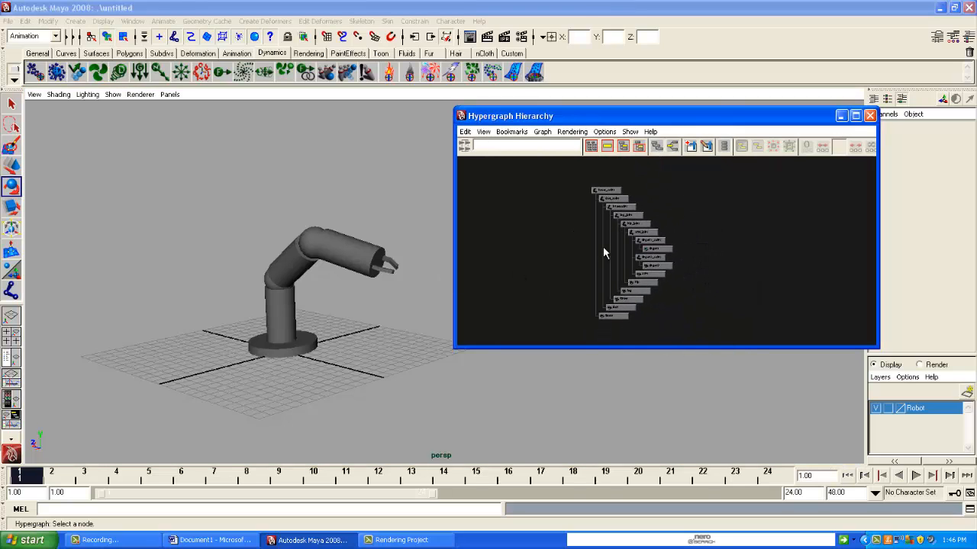
scroll(603, 251, up, 1)
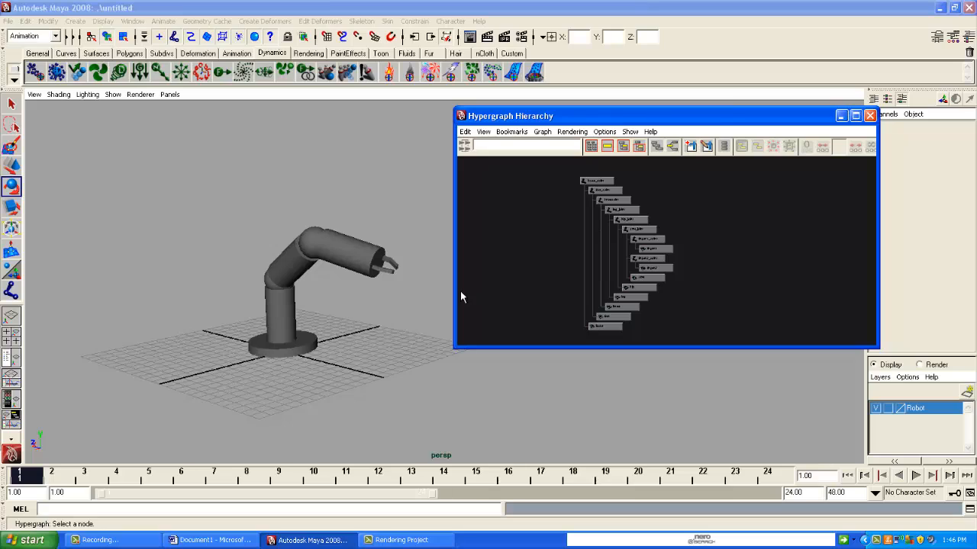